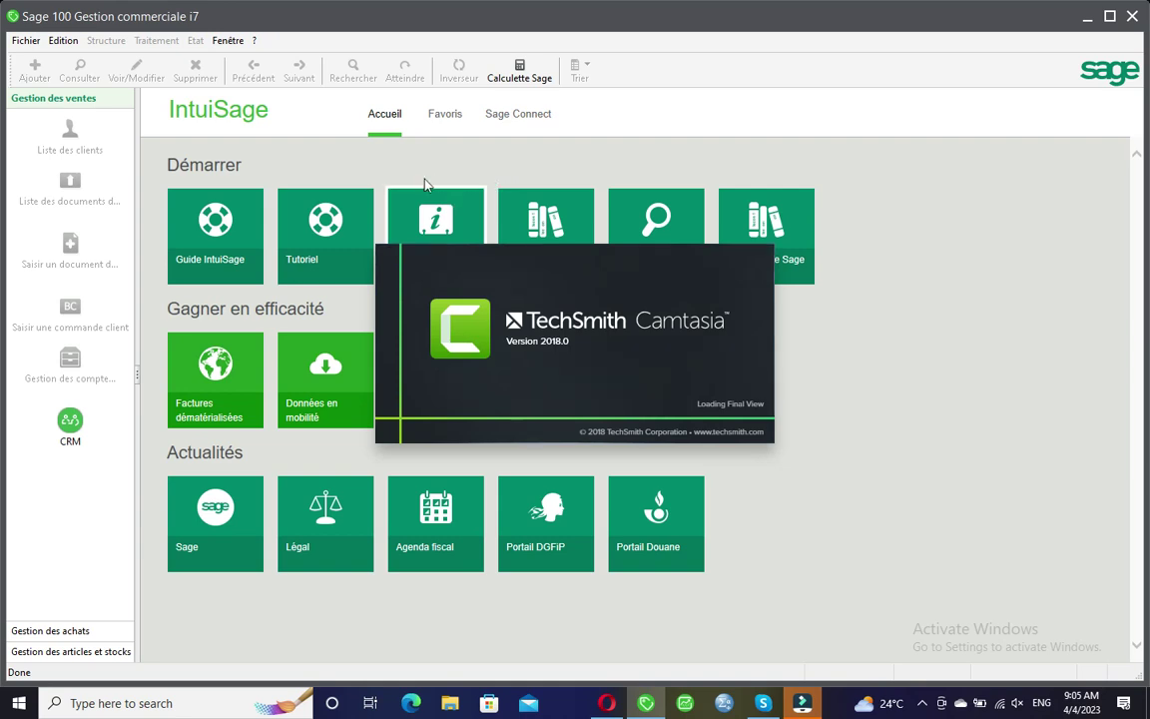
click(22, 44)
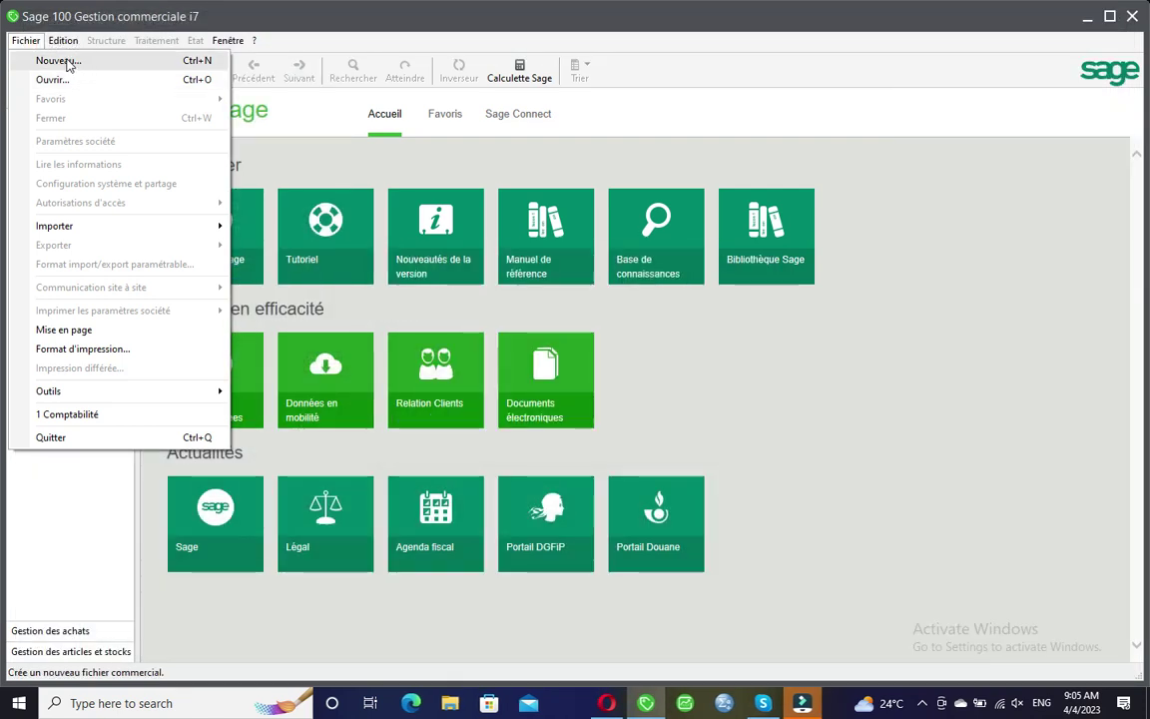
click(65, 60)
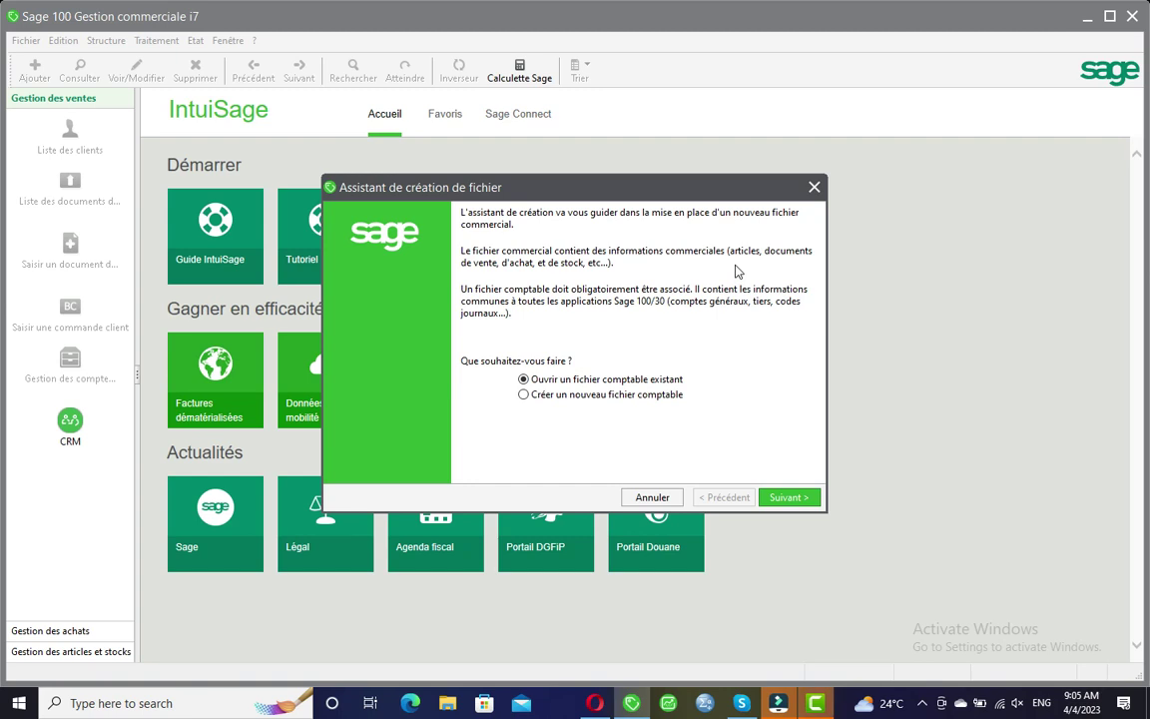
drag(615, 194, 589, 230)
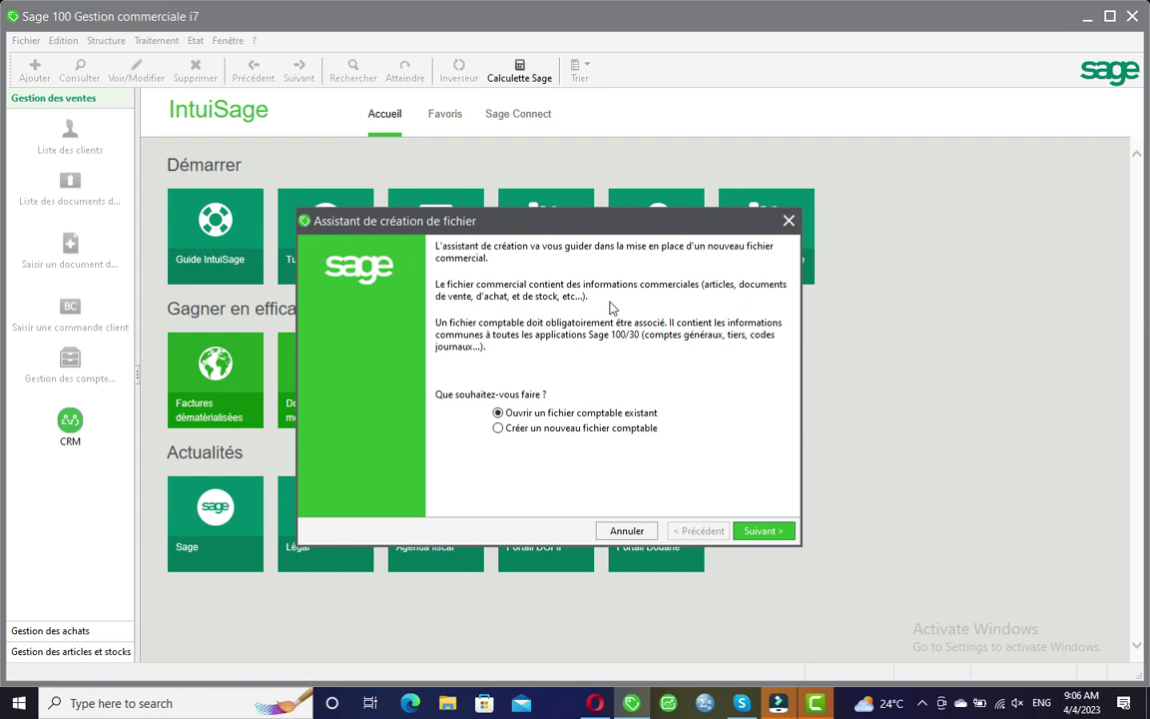
drag(597, 224, 616, 190)
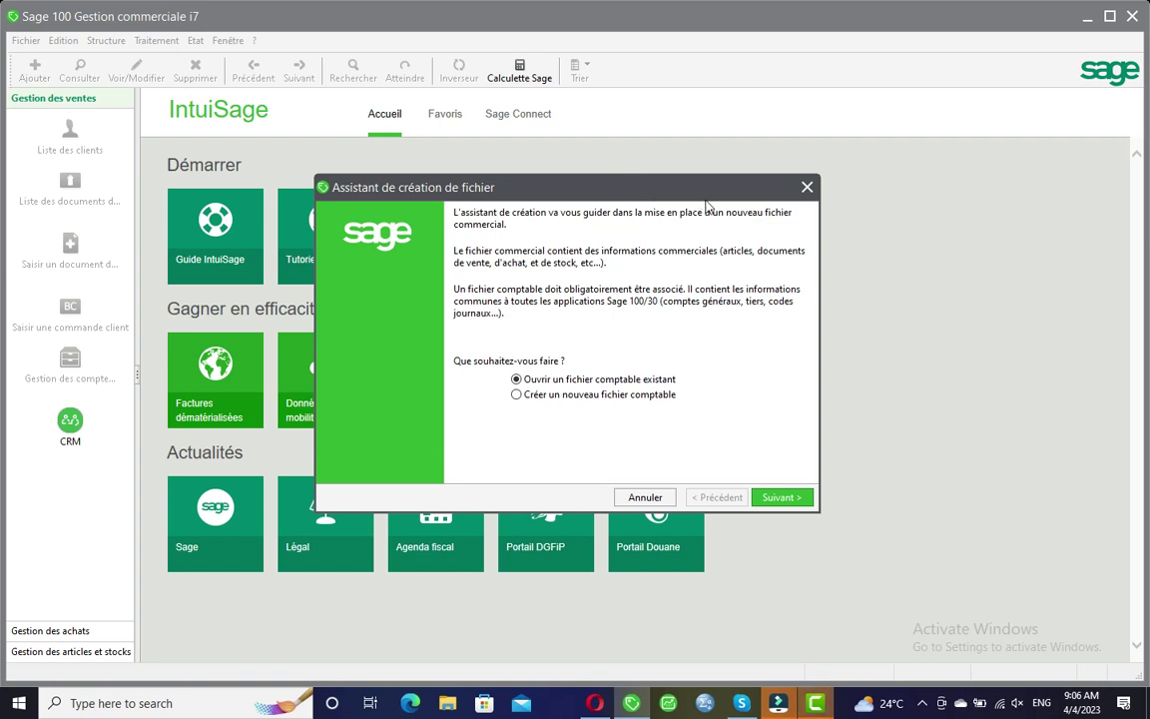
click(807, 188)
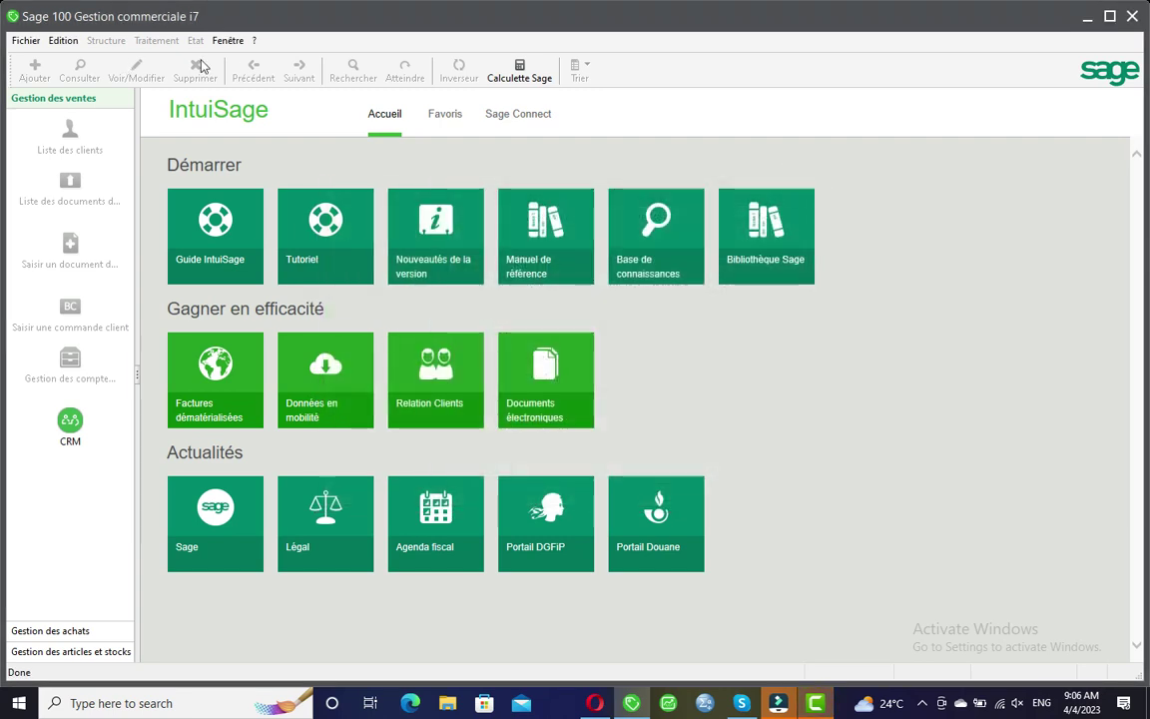
click(228, 42)
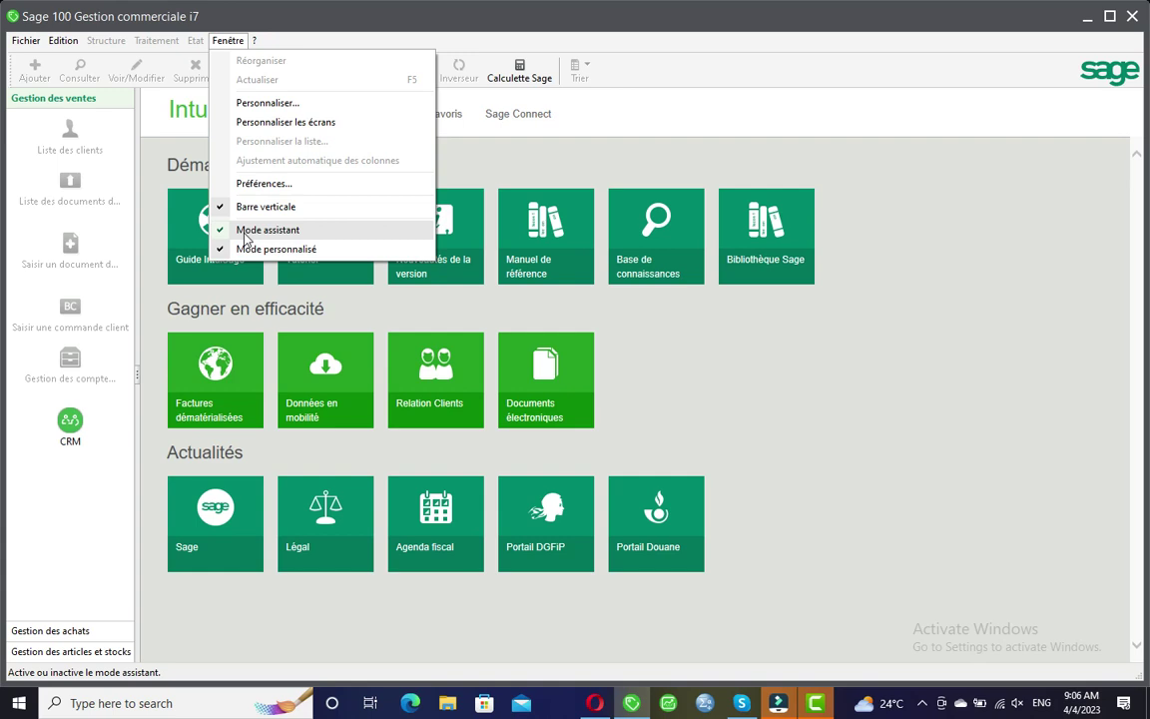
Start a new commercial file with the creation assistant and choose to create a new accounting file for it.
click(27, 42)
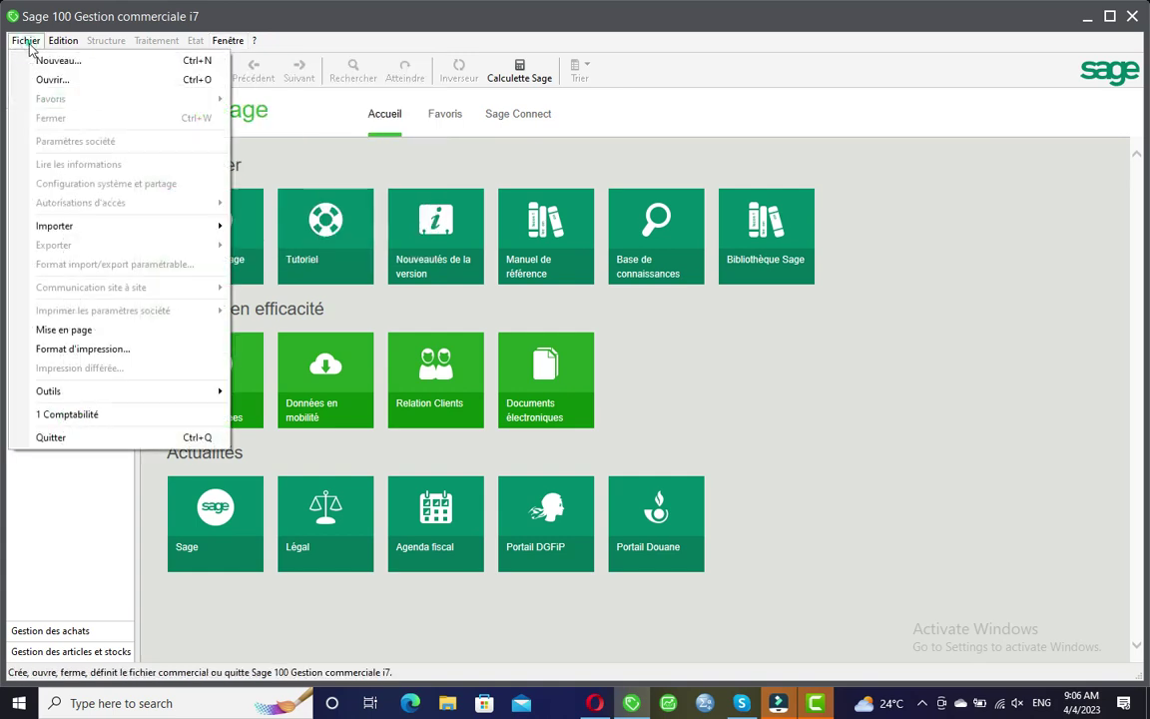
click(40, 60)
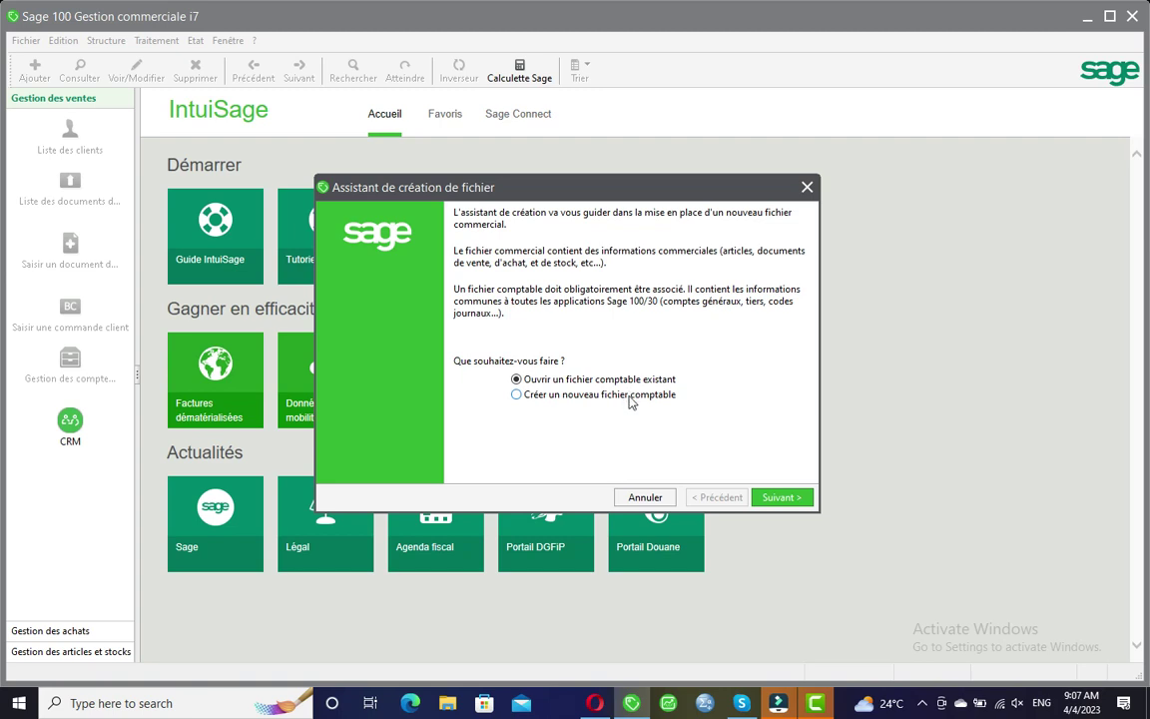
click(538, 396)
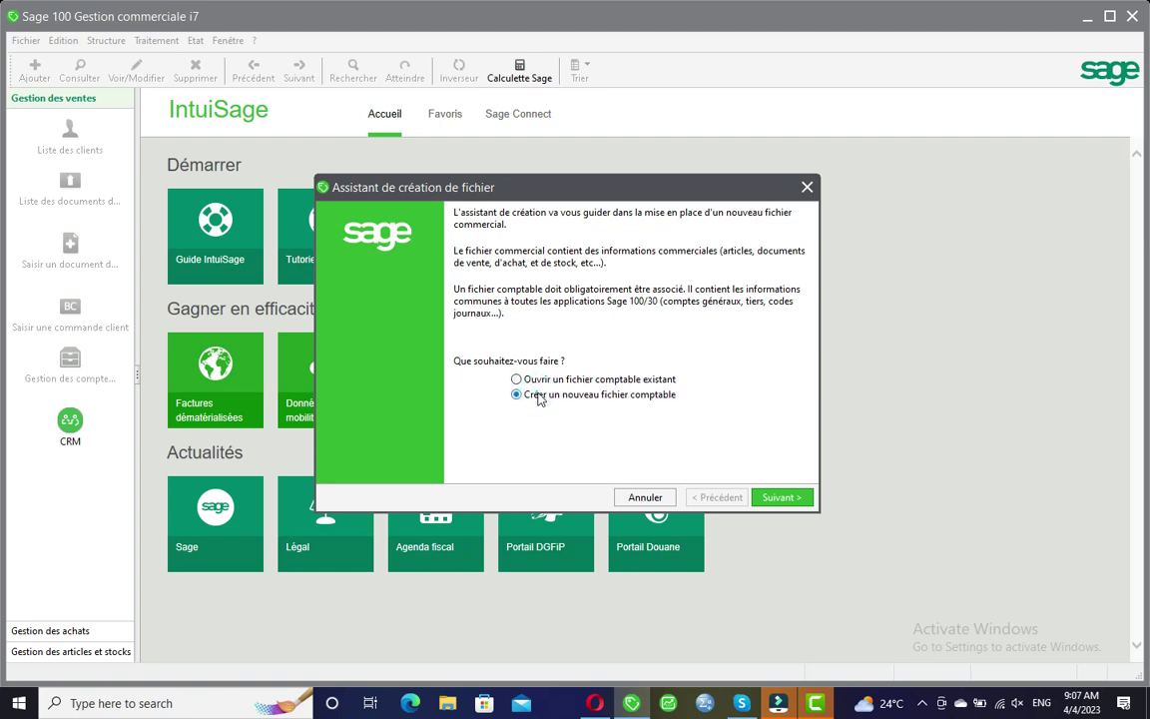
click(765, 497)
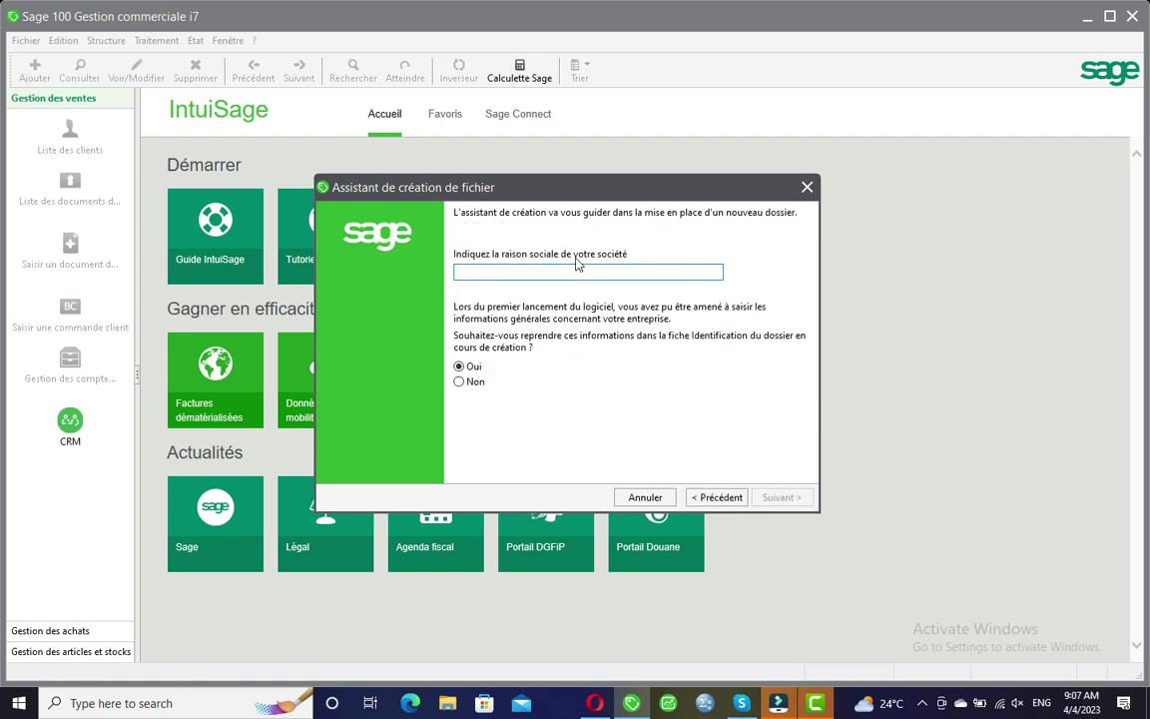
Enter the company name "proffest shopping", decline reusing the general company information with Non, and continue to the company details.
click(490, 273)
text(fest sho)
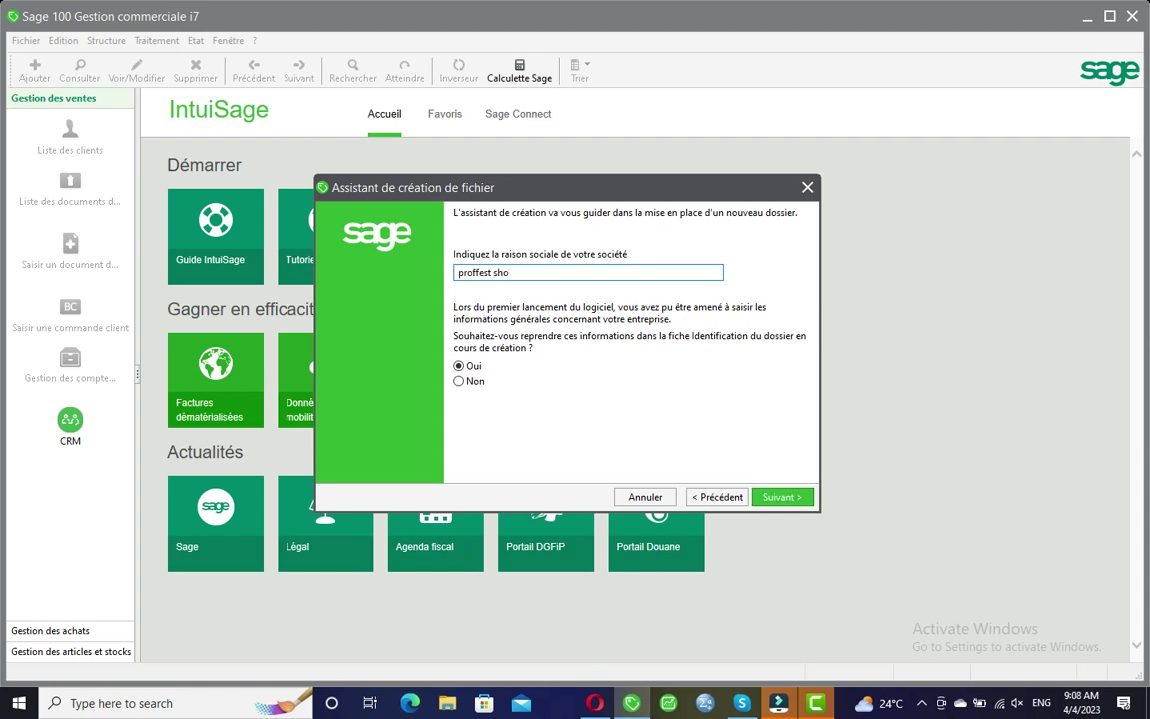
text(pping)
drag(537, 273, 595, 296)
drag(536, 273, 458, 271)
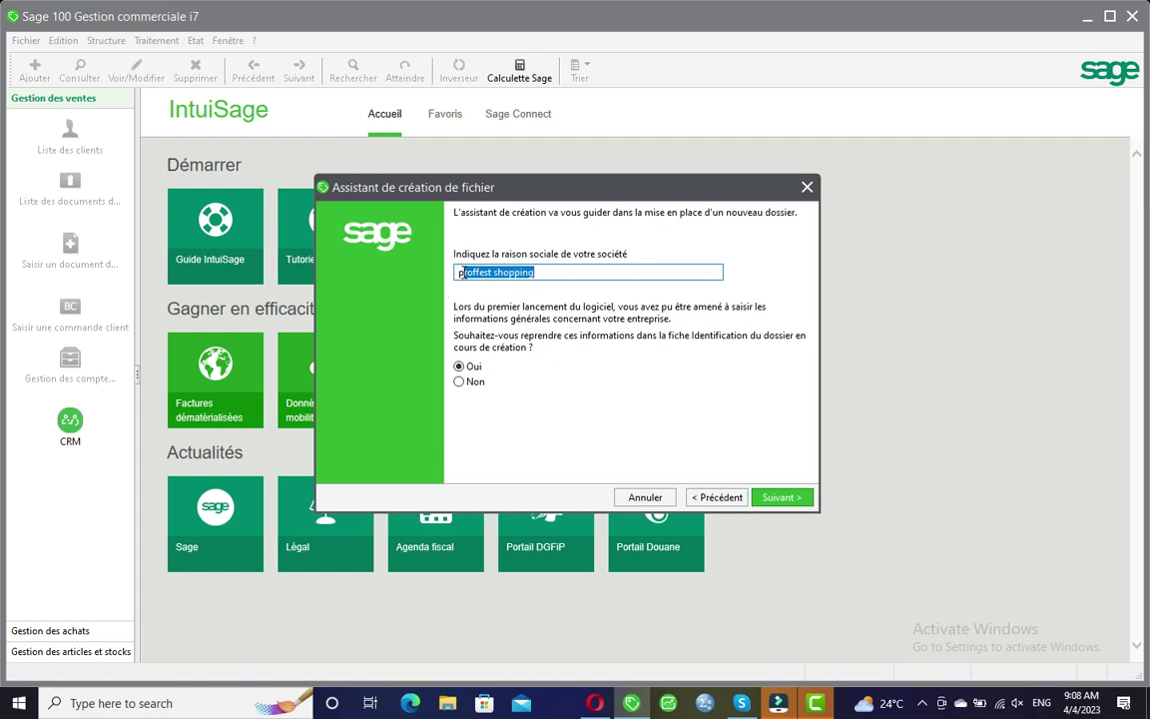
key(End)
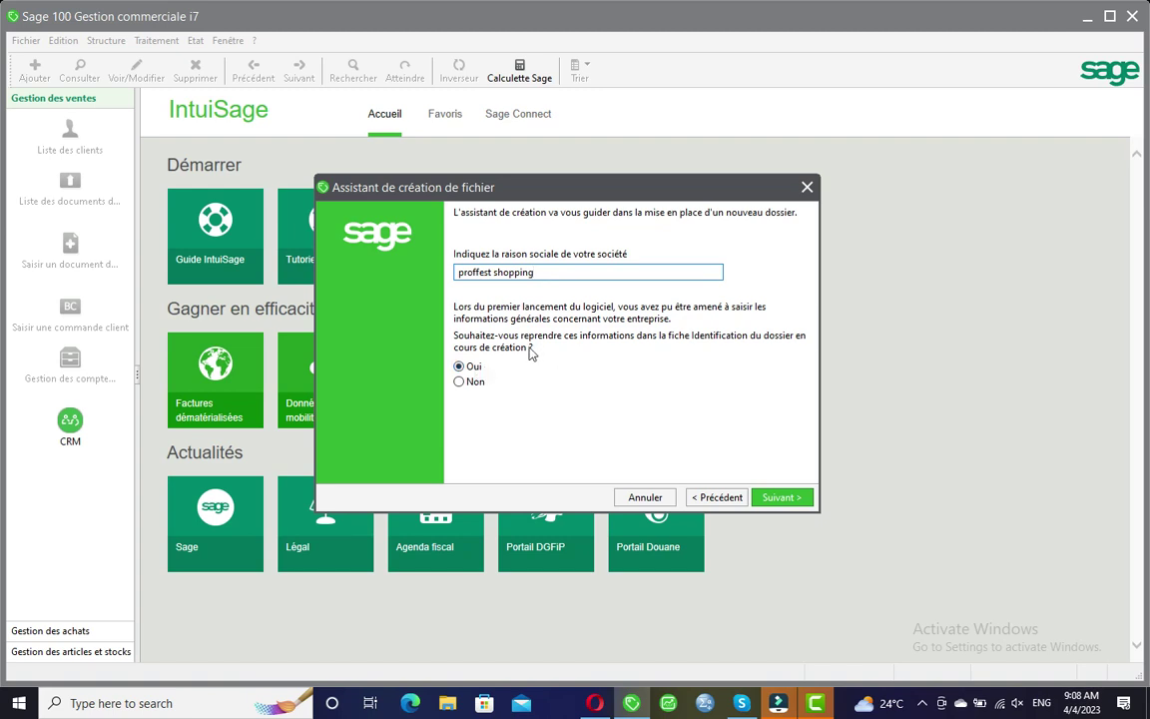
click(465, 382)
drag(557, 273, 451, 267)
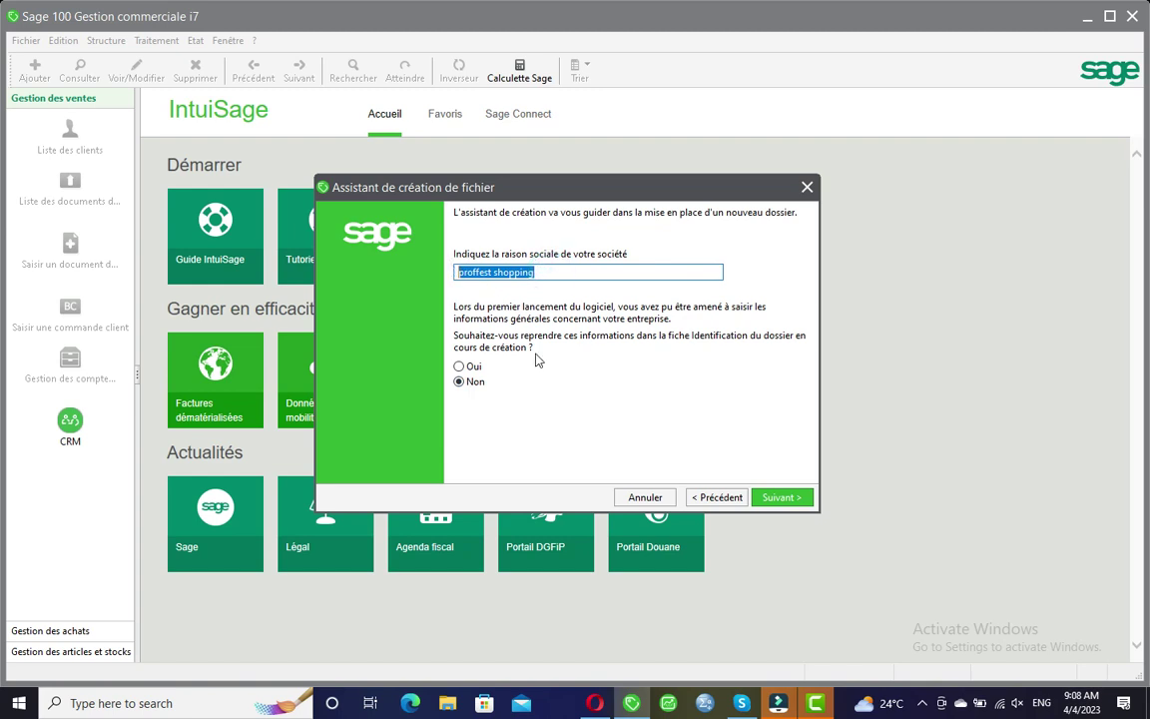
click(771, 496)
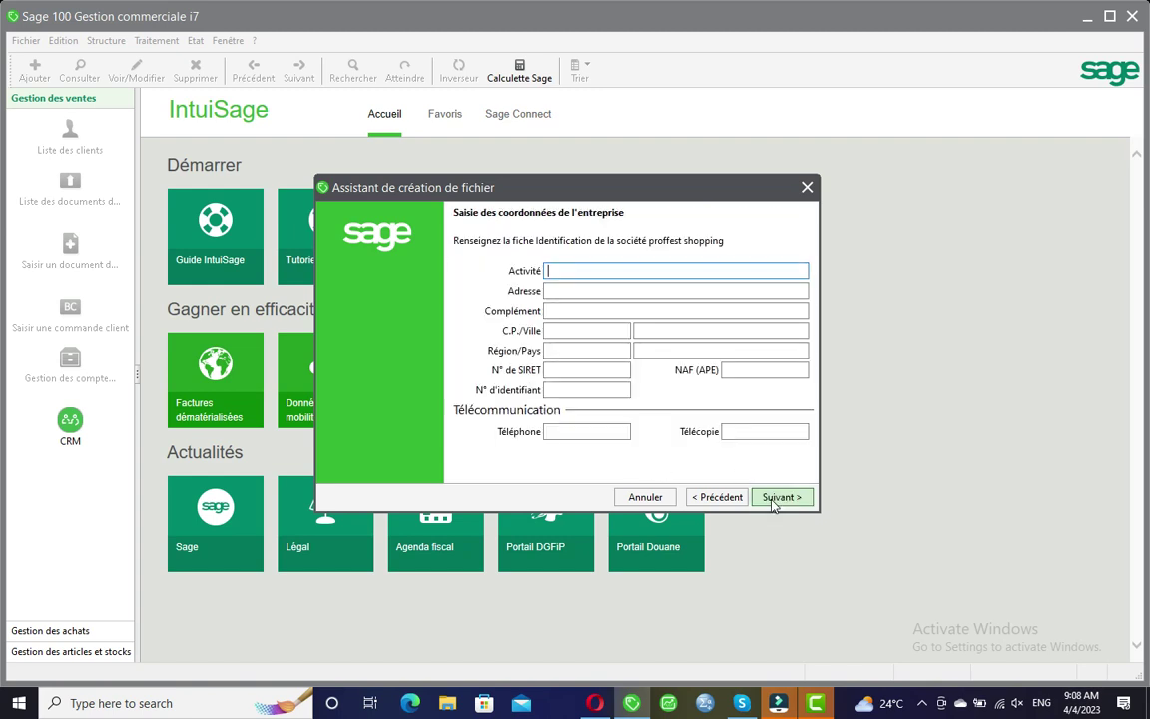
Enter "purchase and sales" as the company's activity, leave the address blank, and continue to the fiscal year settings.
click(562, 271)
text(ase and sales)
click(582, 290)
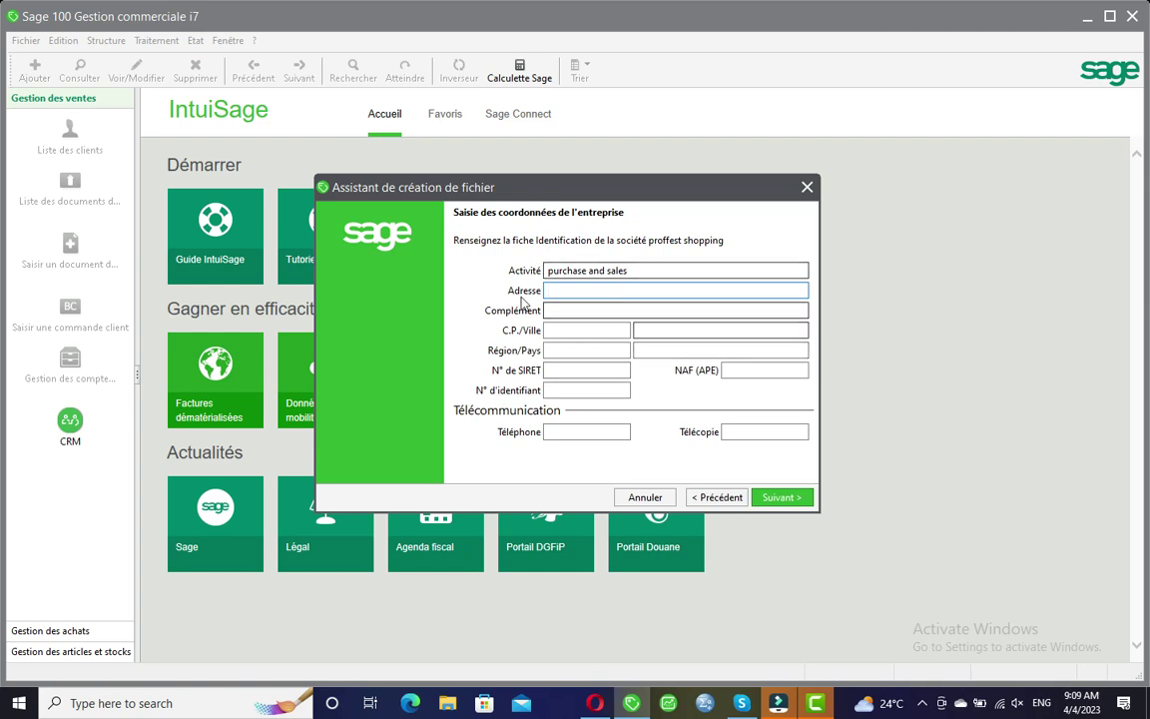
click(770, 498)
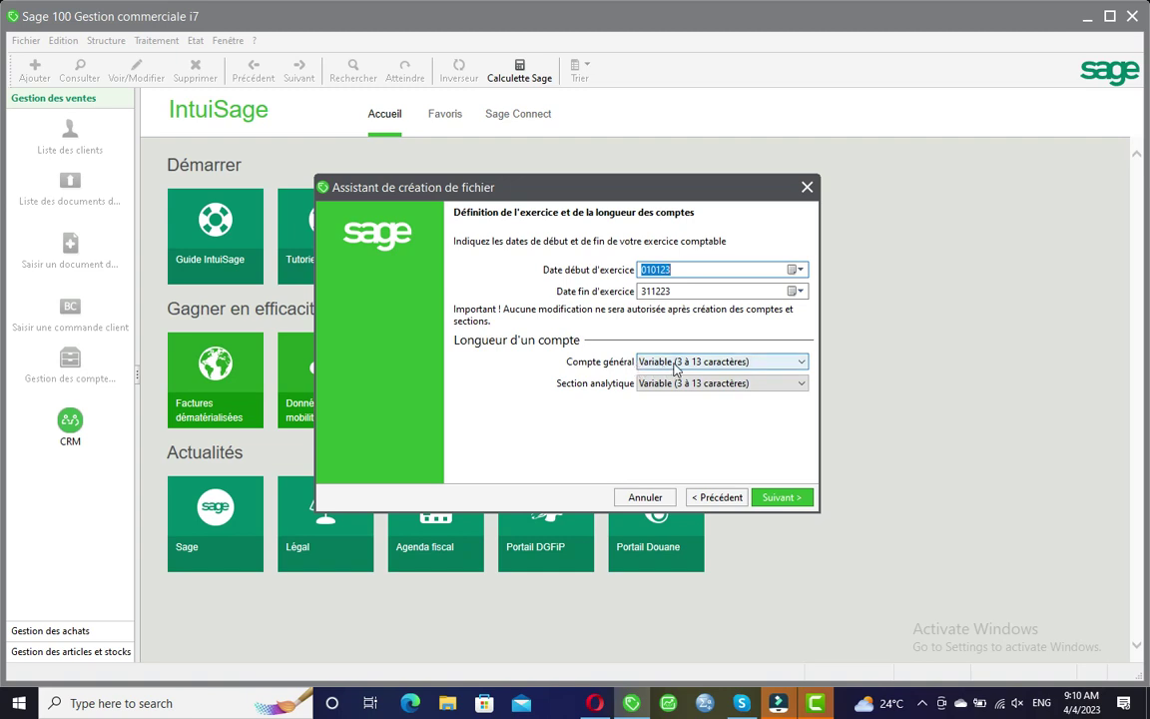
Set both the general account length and the analytic section length to 8 caractères and continue to the currency choice.
click(795, 364)
click(796, 362)
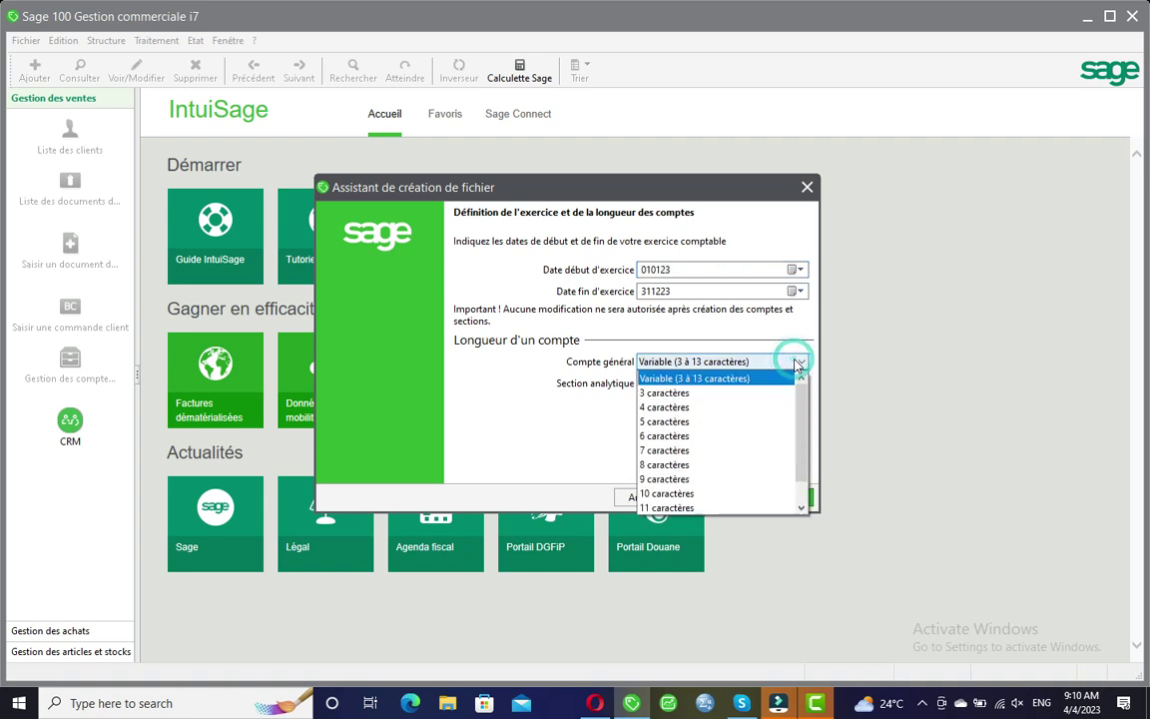
click(683, 476)
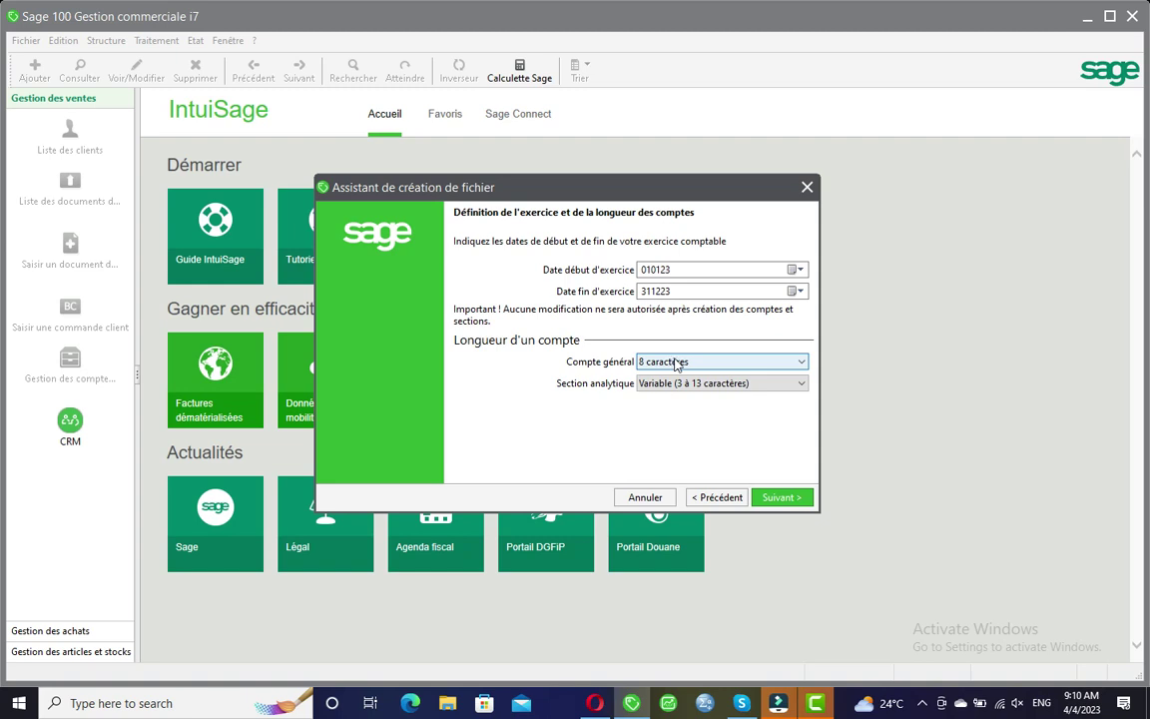
click(757, 385)
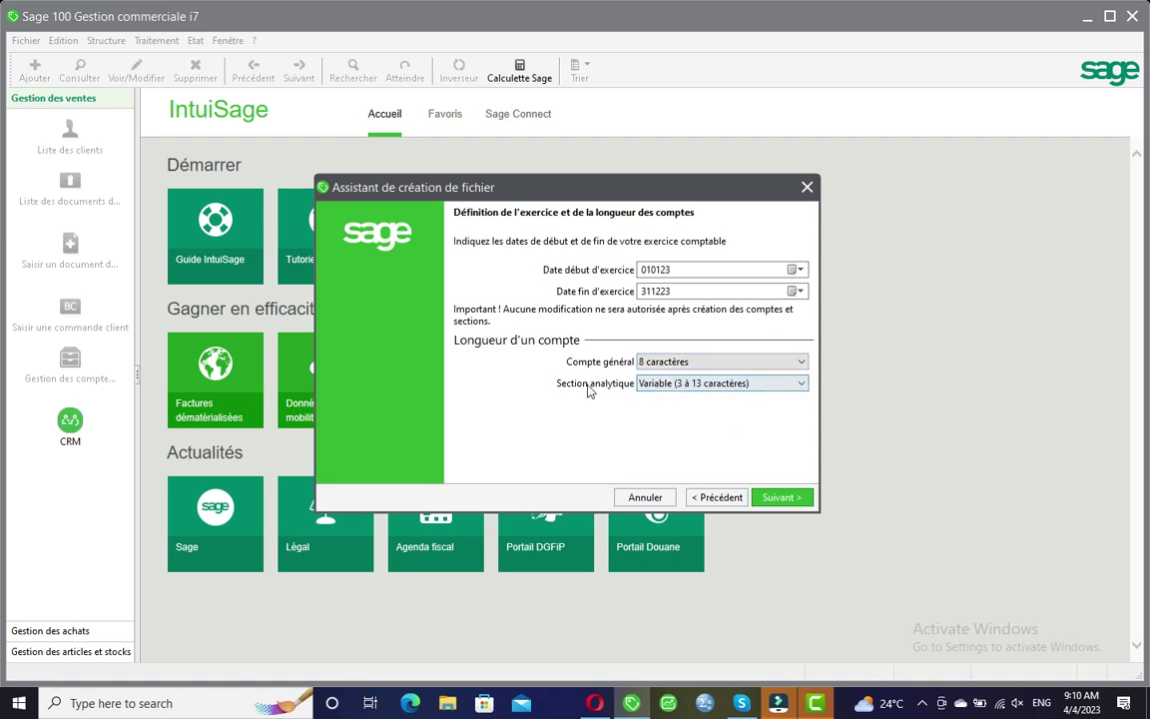
click(709, 386)
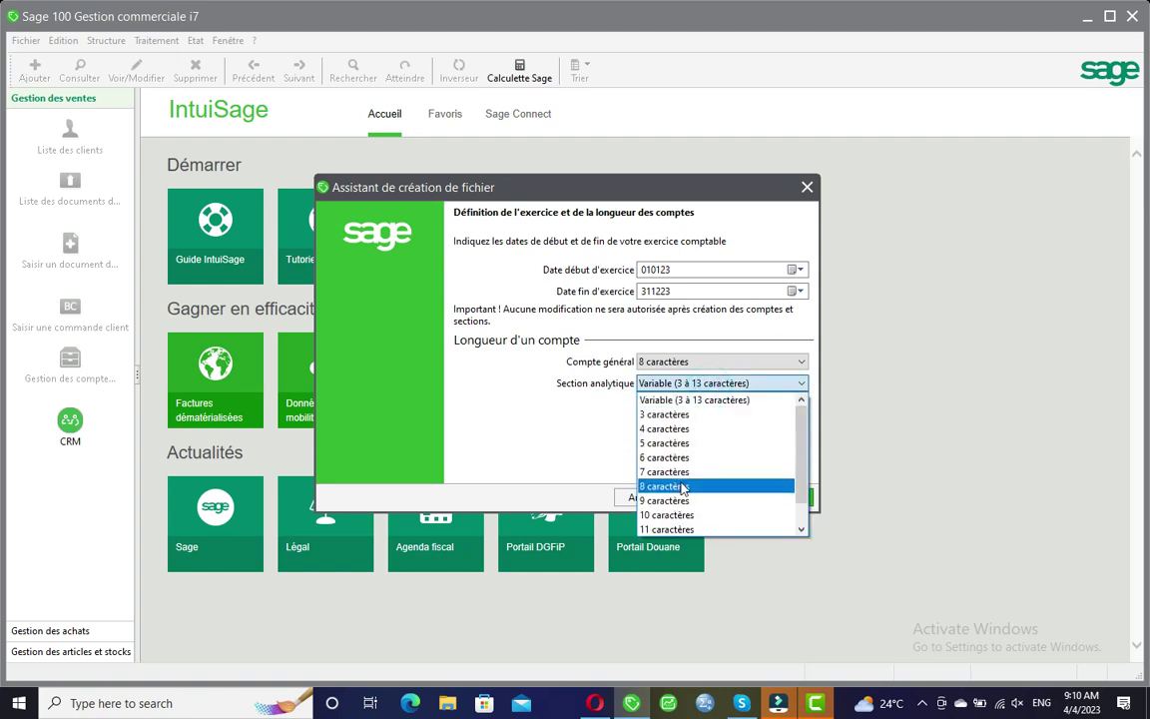
click(682, 488)
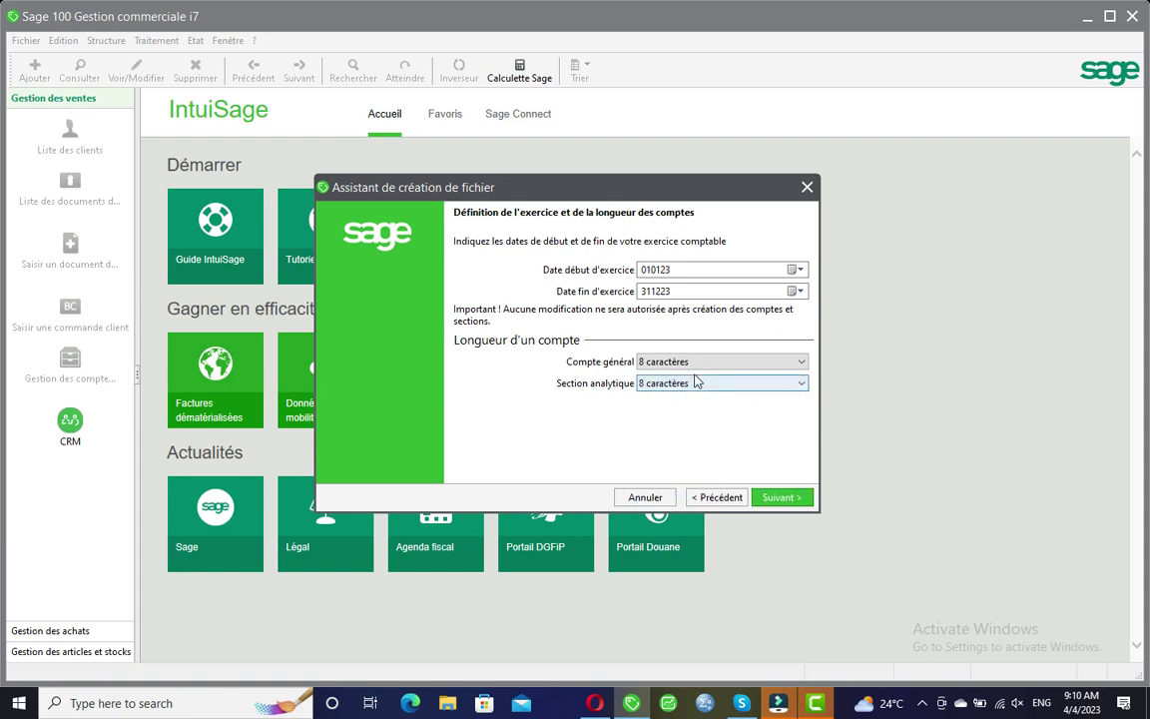
click(777, 499)
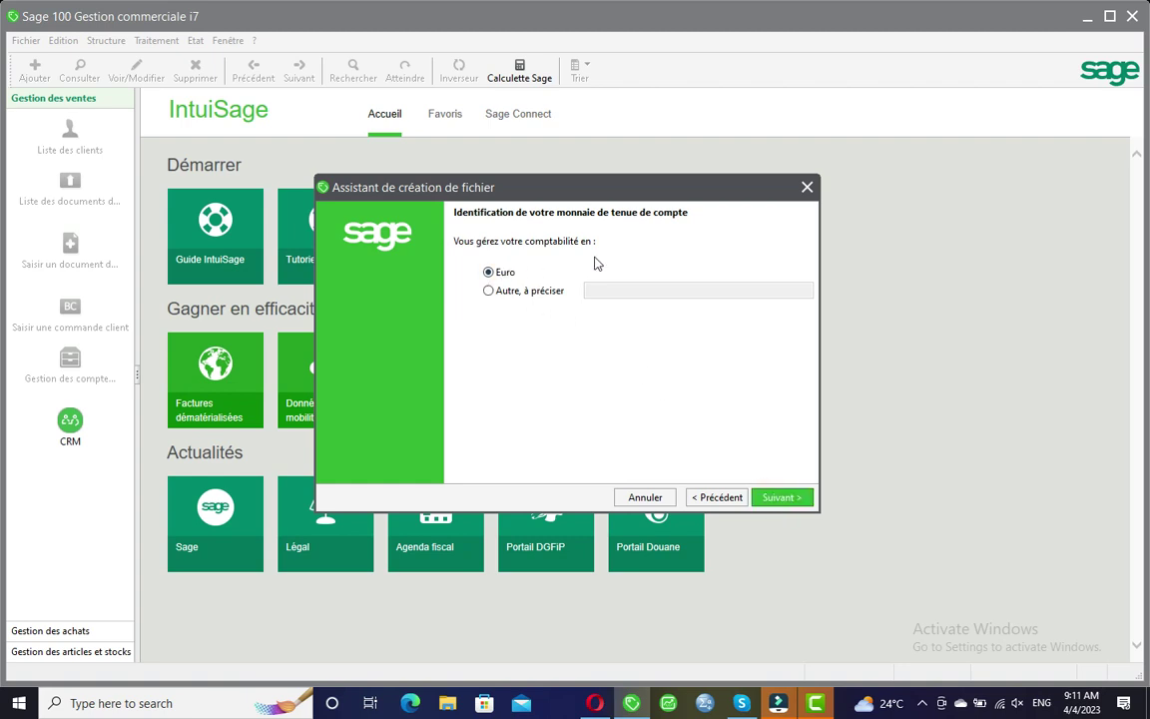
Choose a bookkeeping currency other than the Euro, name it FCFA, and continue to its format settings.
click(493, 293)
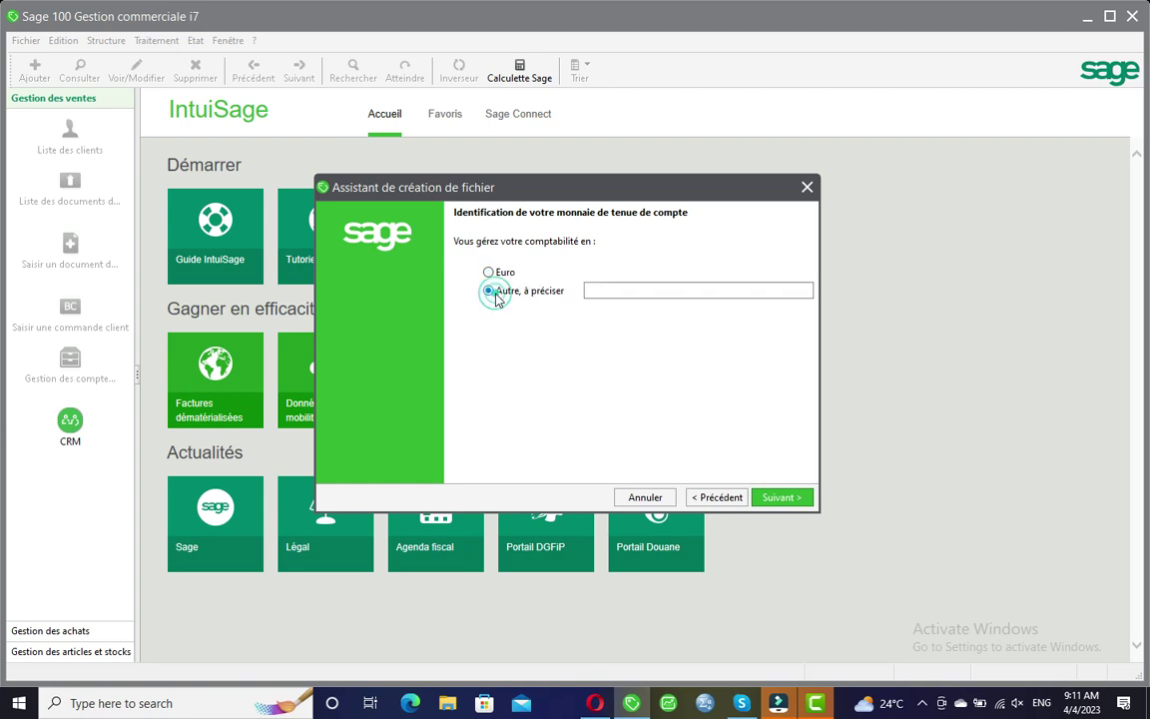
click(636, 290)
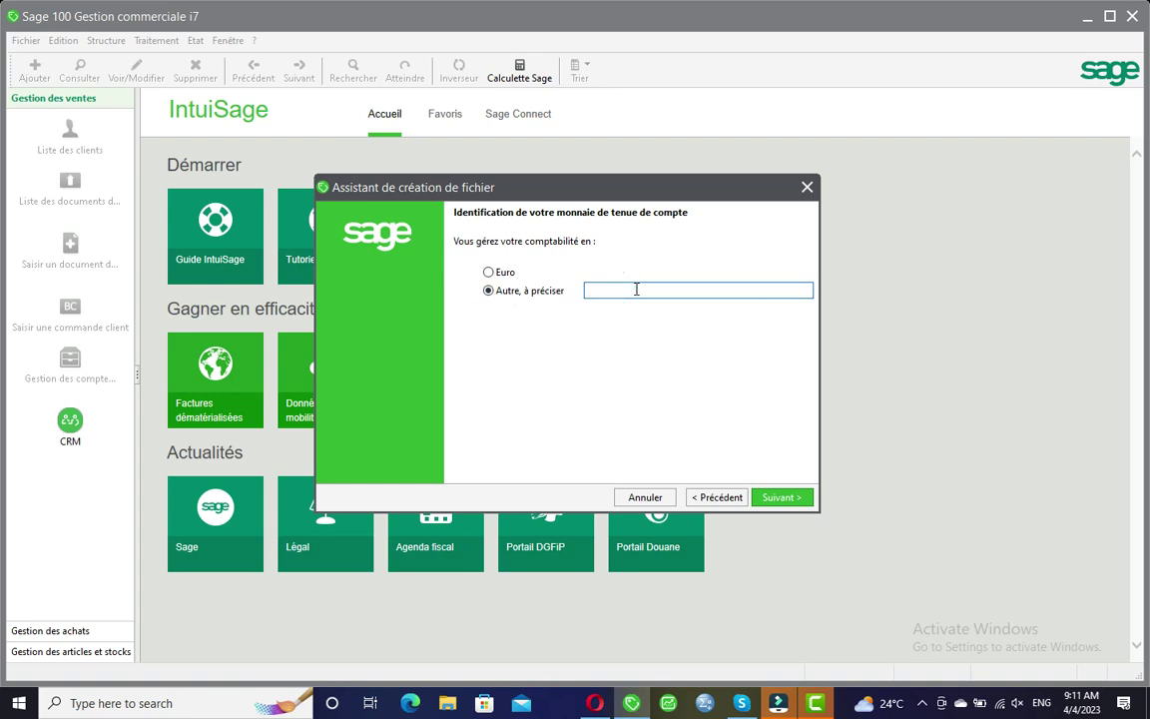
text(fc)
key(BackSpace)
key(BackSpace)
text(FCFA)
click(790, 497)
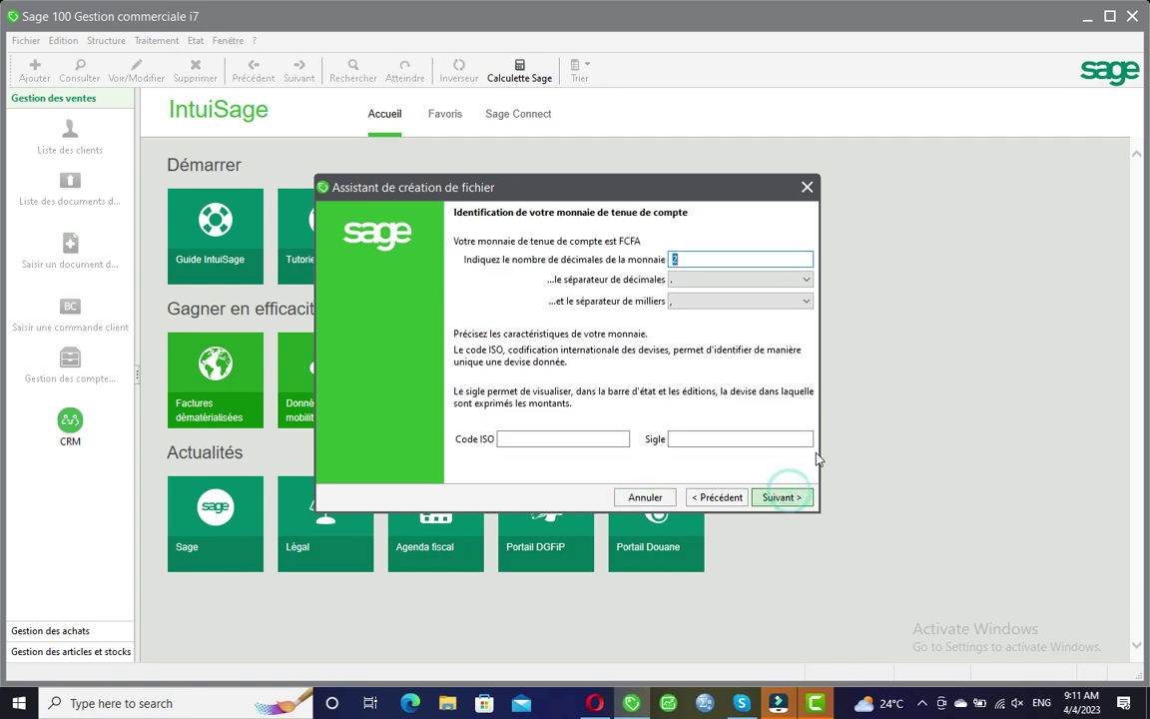
click(693, 260)
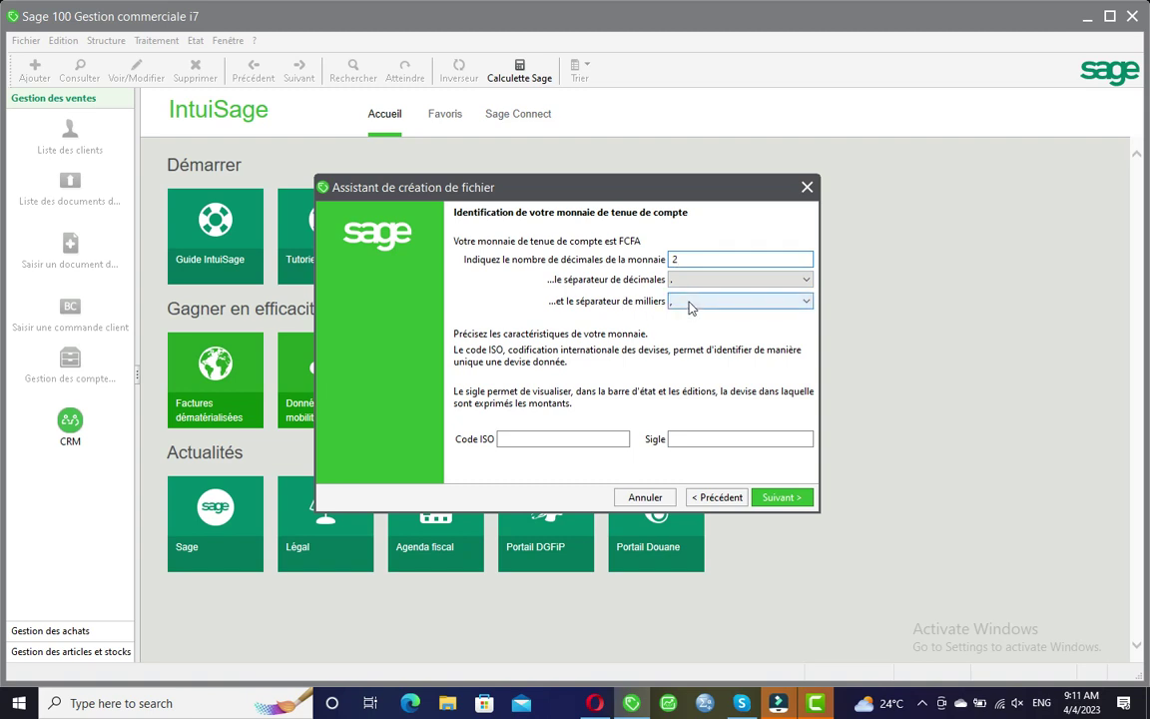
click(690, 303)
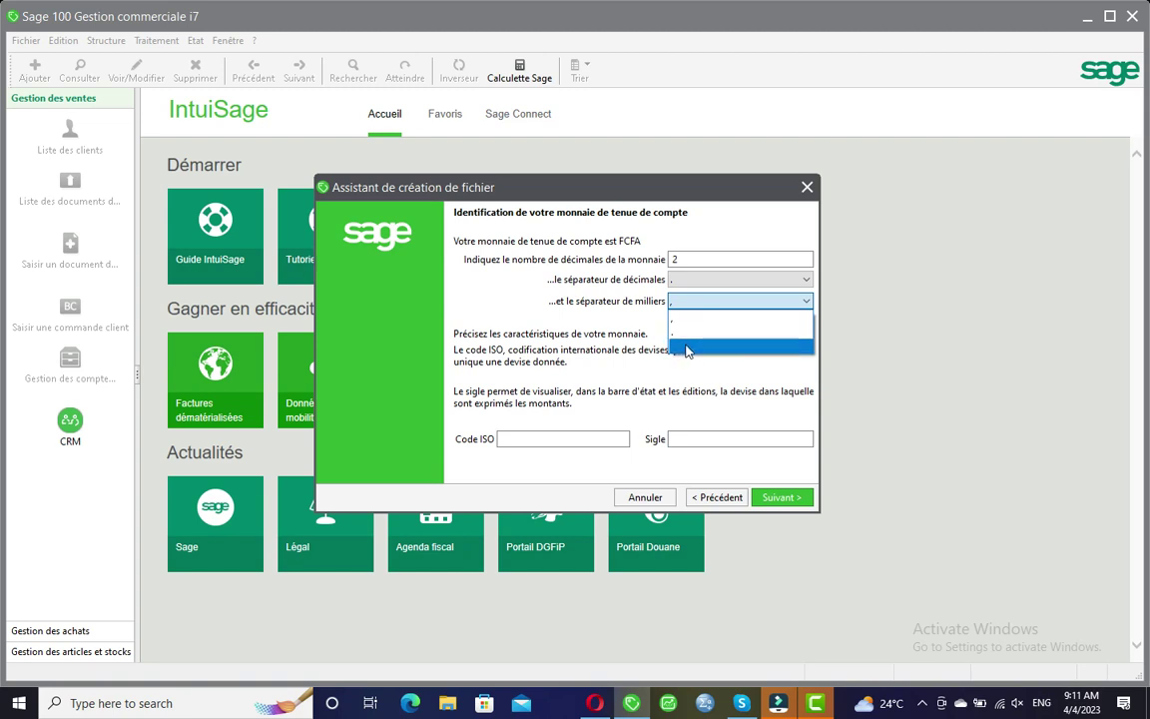
click(687, 345)
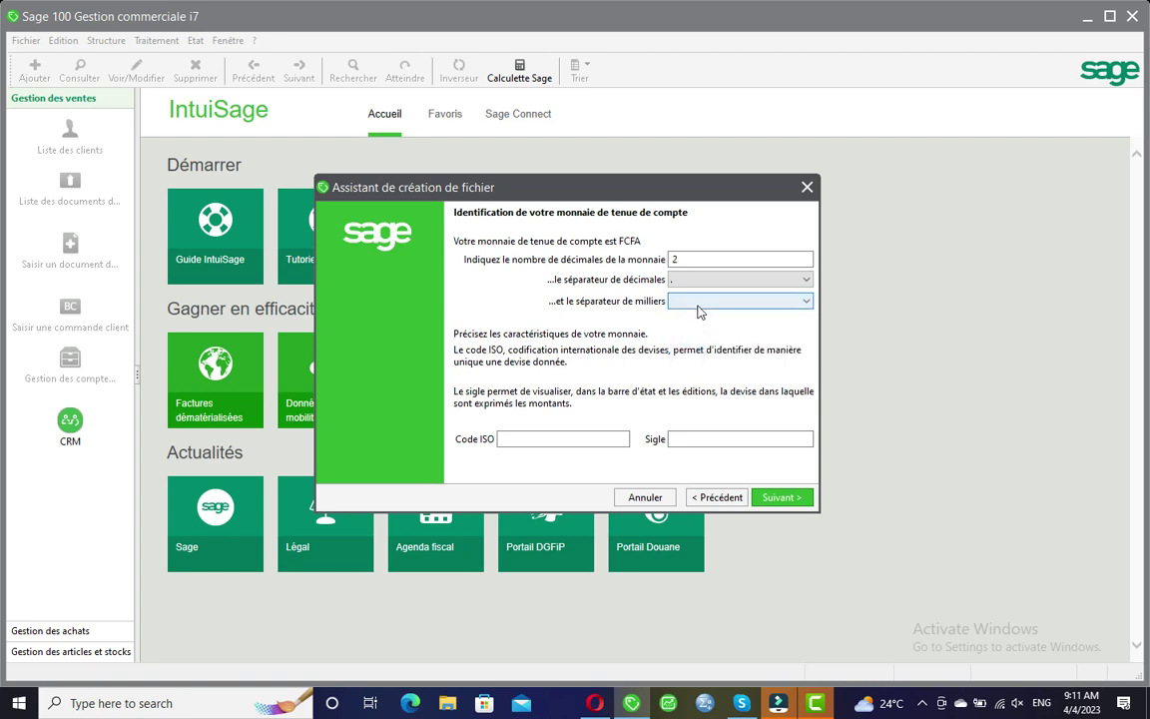
click(697, 305)
click(689, 324)
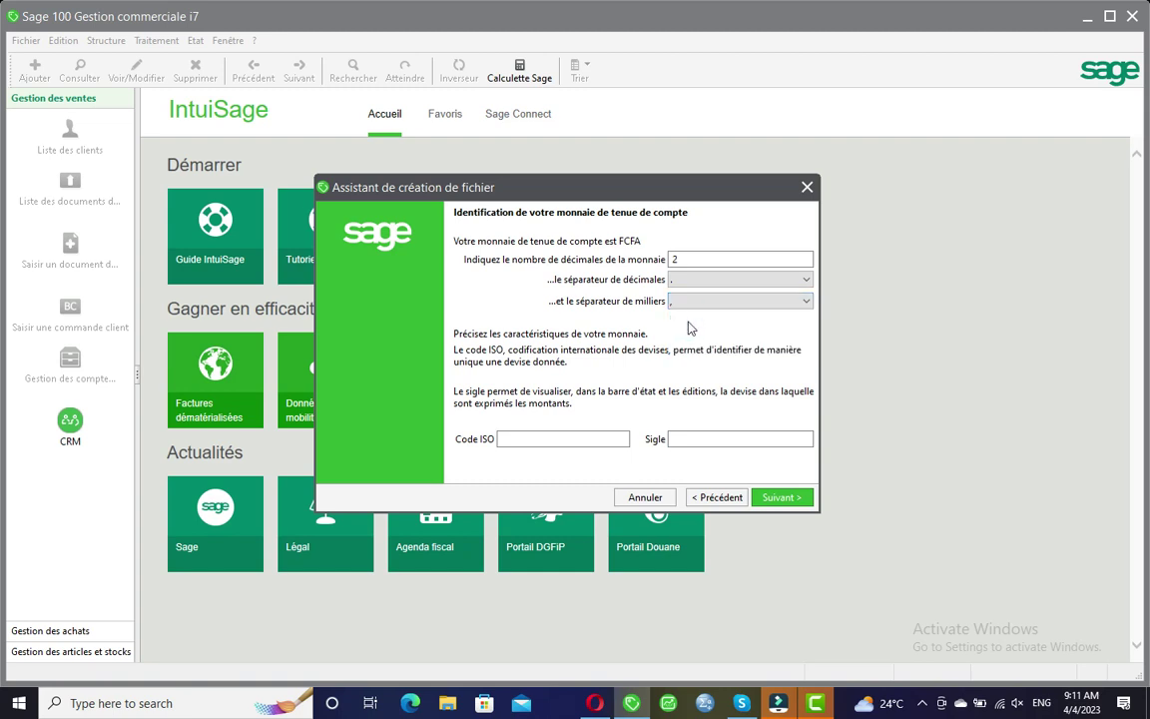
Set the FCFA currency's ISO code to CMR and its Sigle to fr.
click(522, 440)
text(C)
text(F)
key(BackSpace)
text(MR)
click(673, 439)
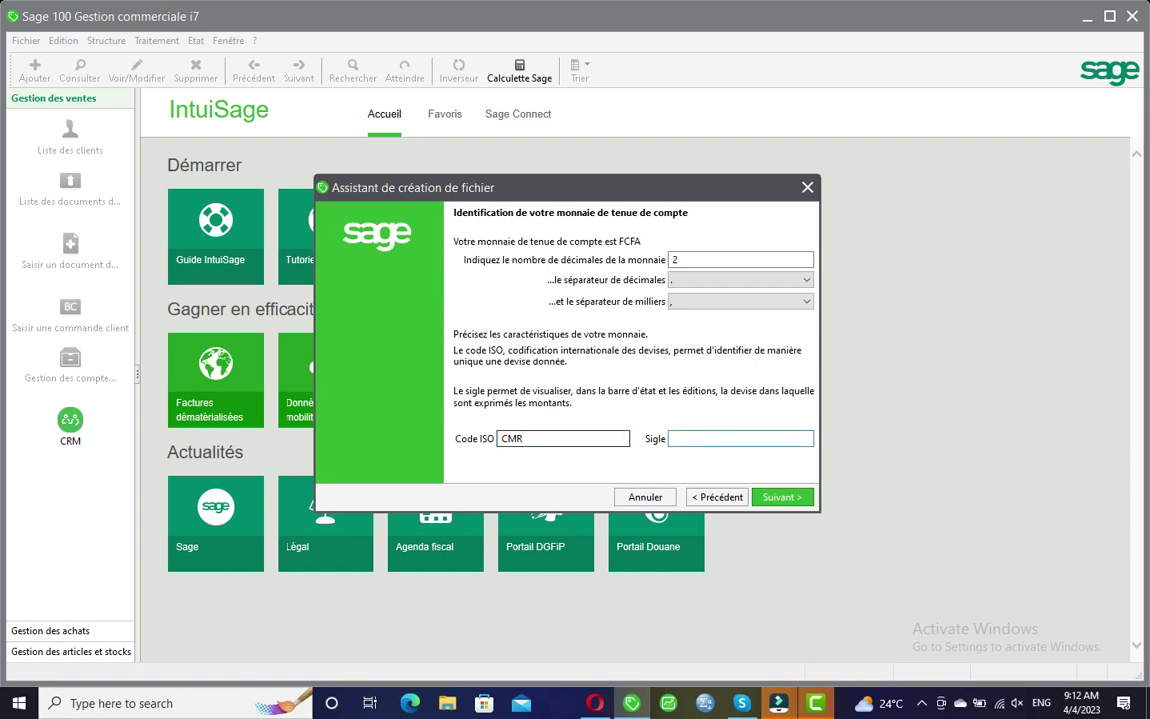
text(fr)
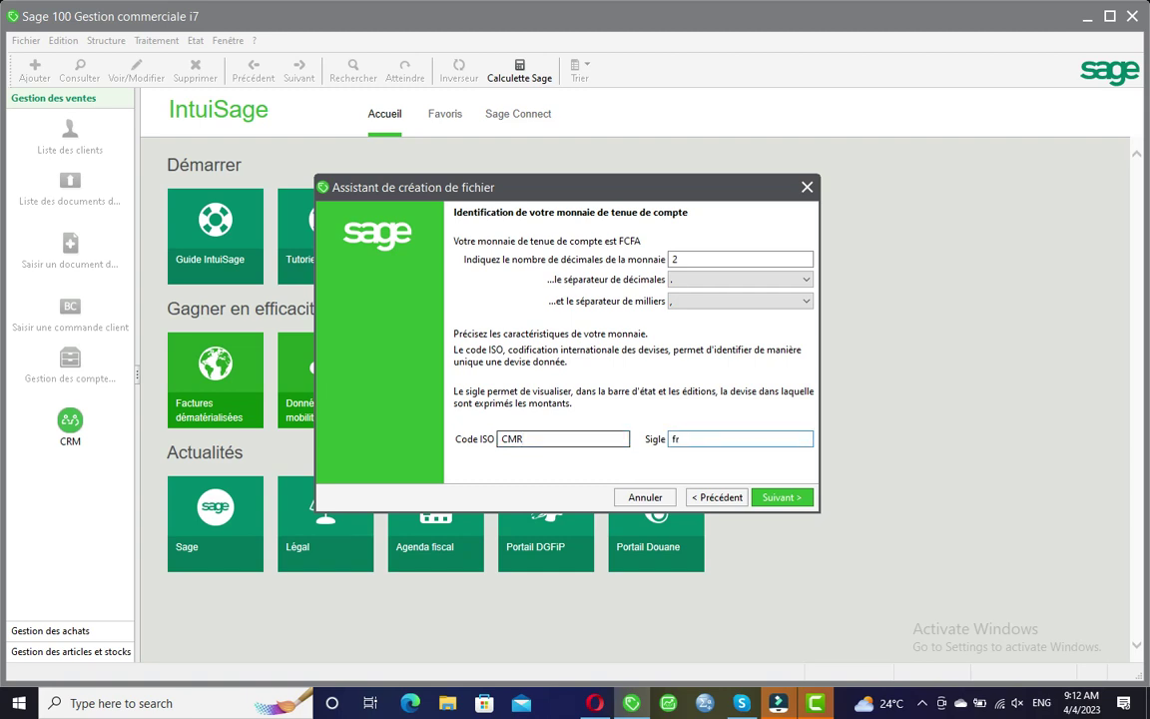
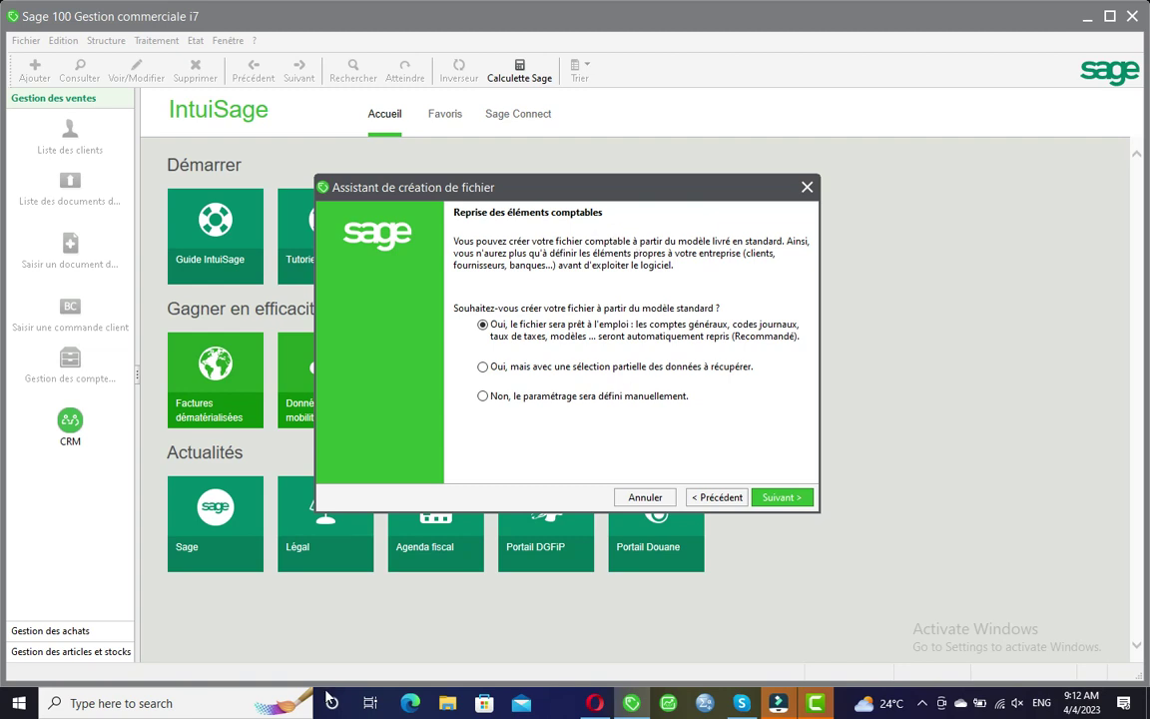
Search the computer for "BIJ" to look up the Bijou sample company files, and dismiss the search.
click(96, 705)
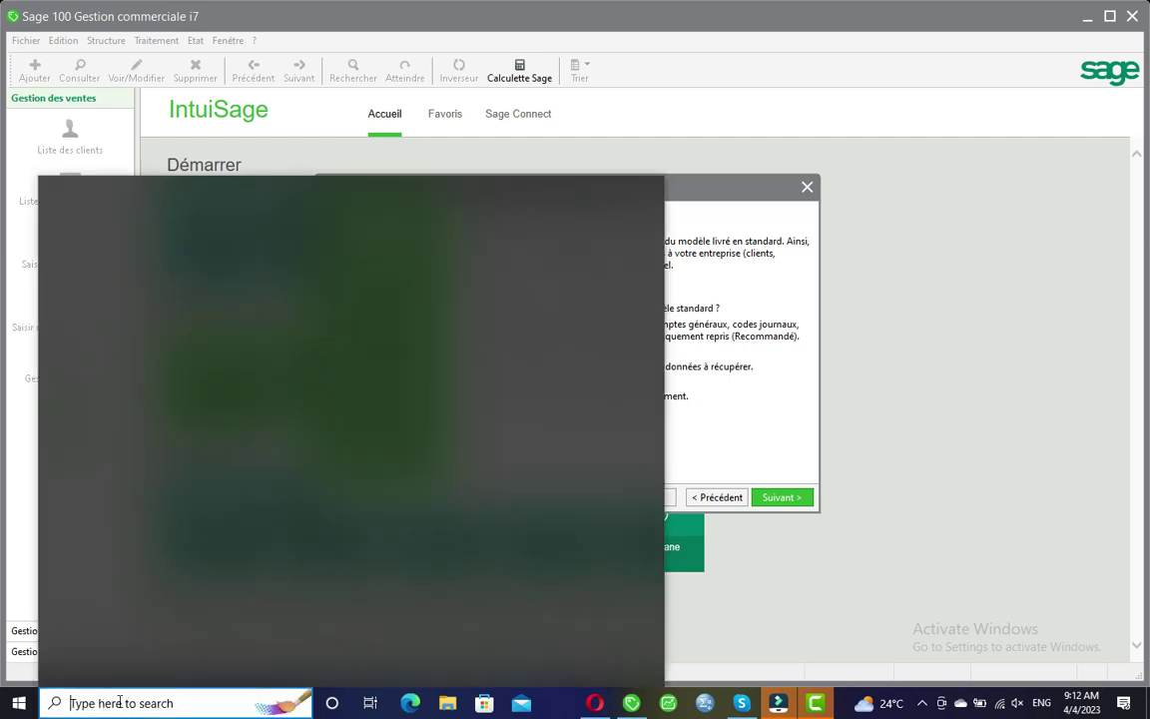
text(BIJ)
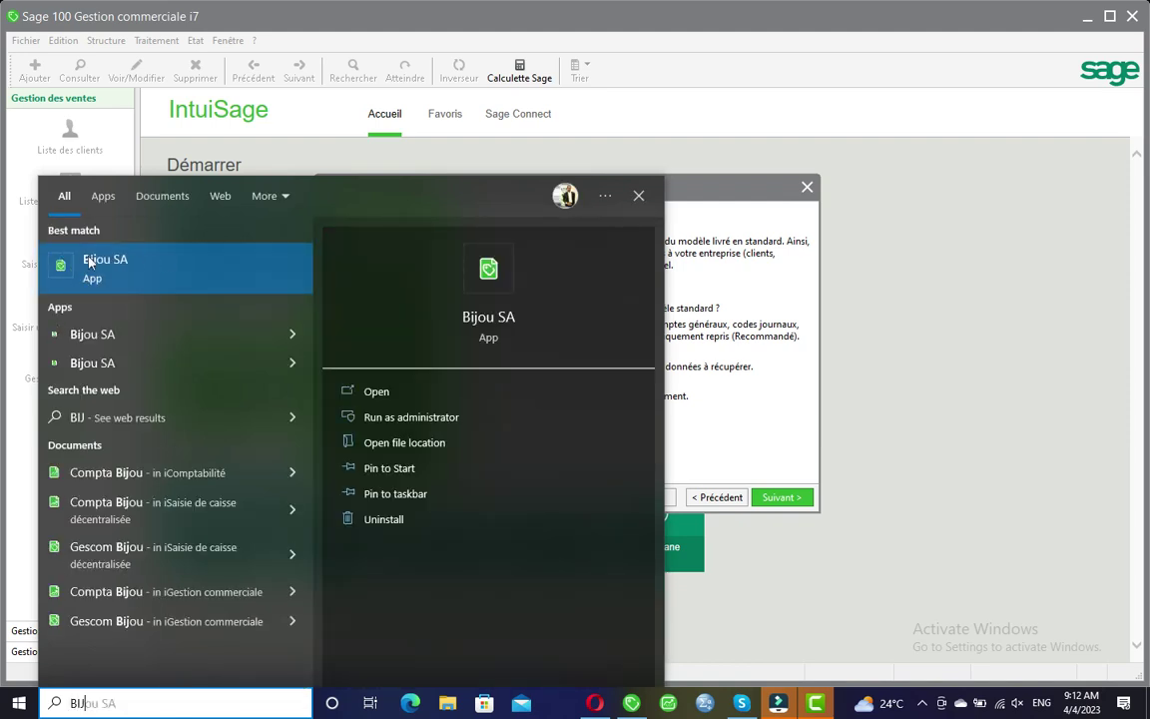
click(706, 349)
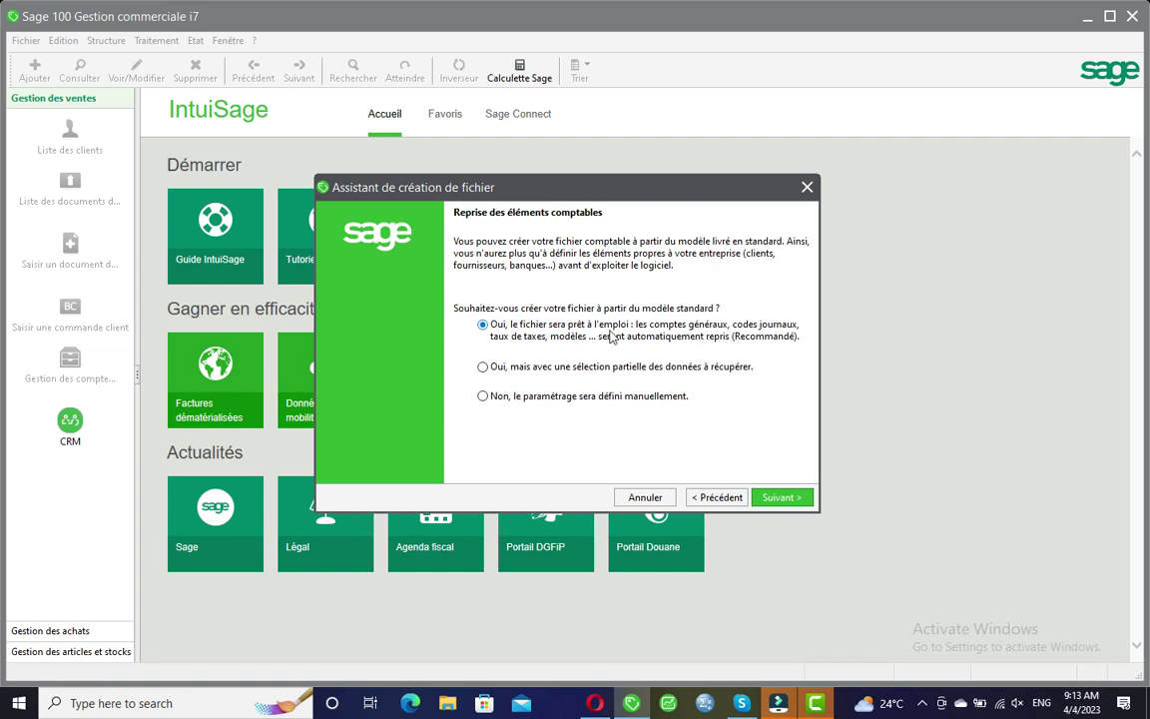
Choose to define the accounting elements manually instead of using the standard model, and continue to the commercial elements.
click(558, 328)
click(483, 396)
click(781, 499)
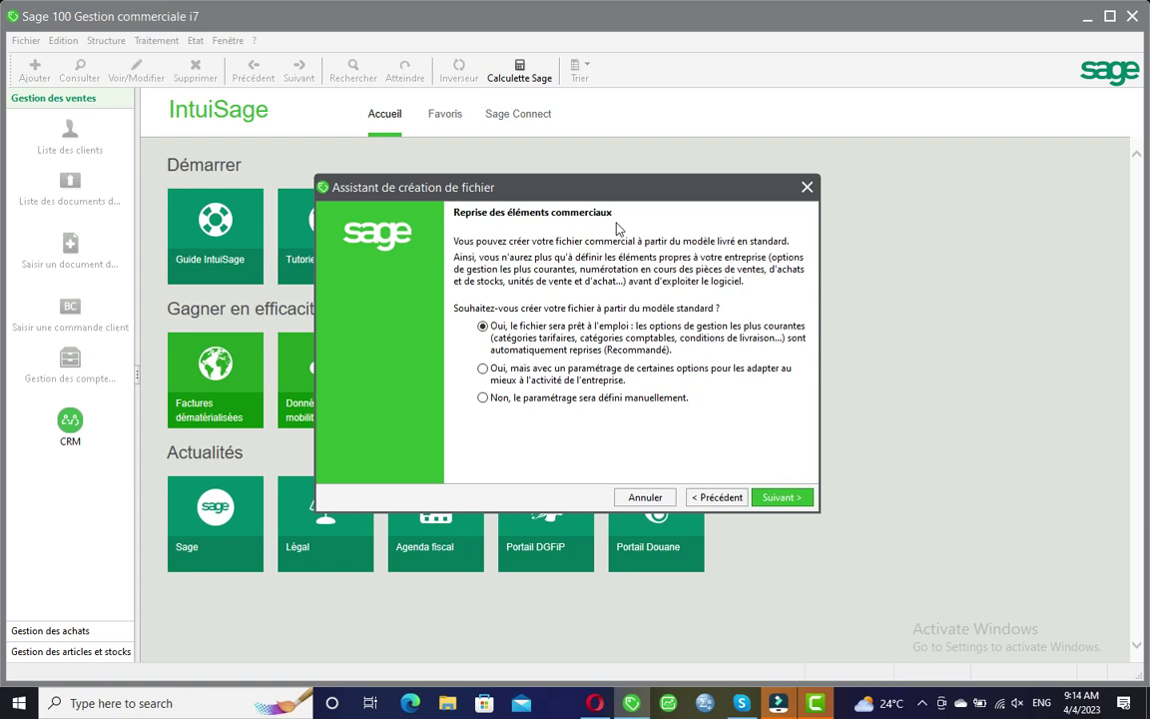
click(715, 497)
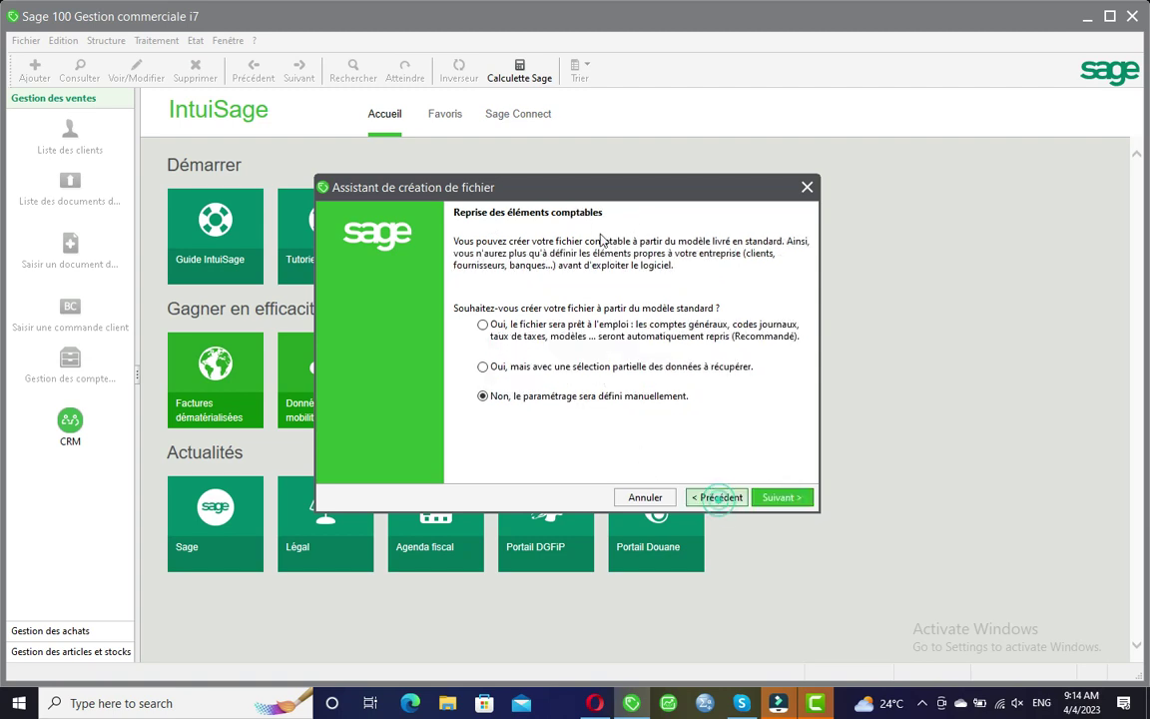
click(798, 498)
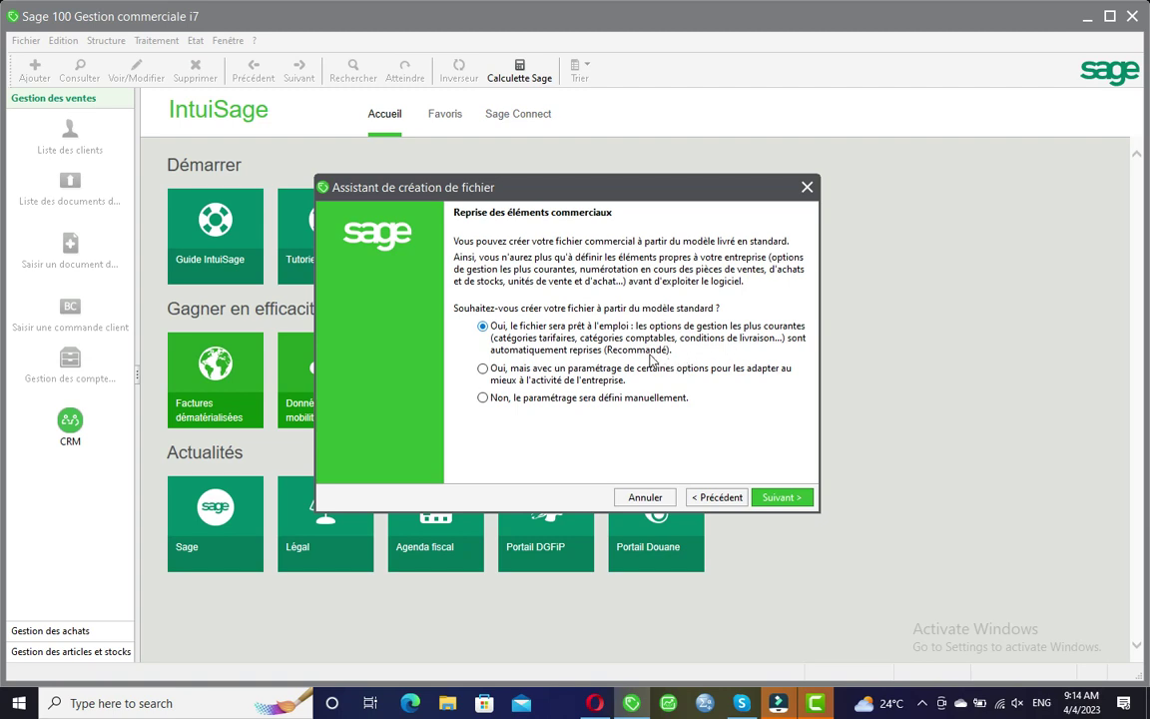
Choose manual setup for the commercial elements and continue past the commercial data information to the accounting file creation.
click(577, 375)
click(525, 405)
click(782, 497)
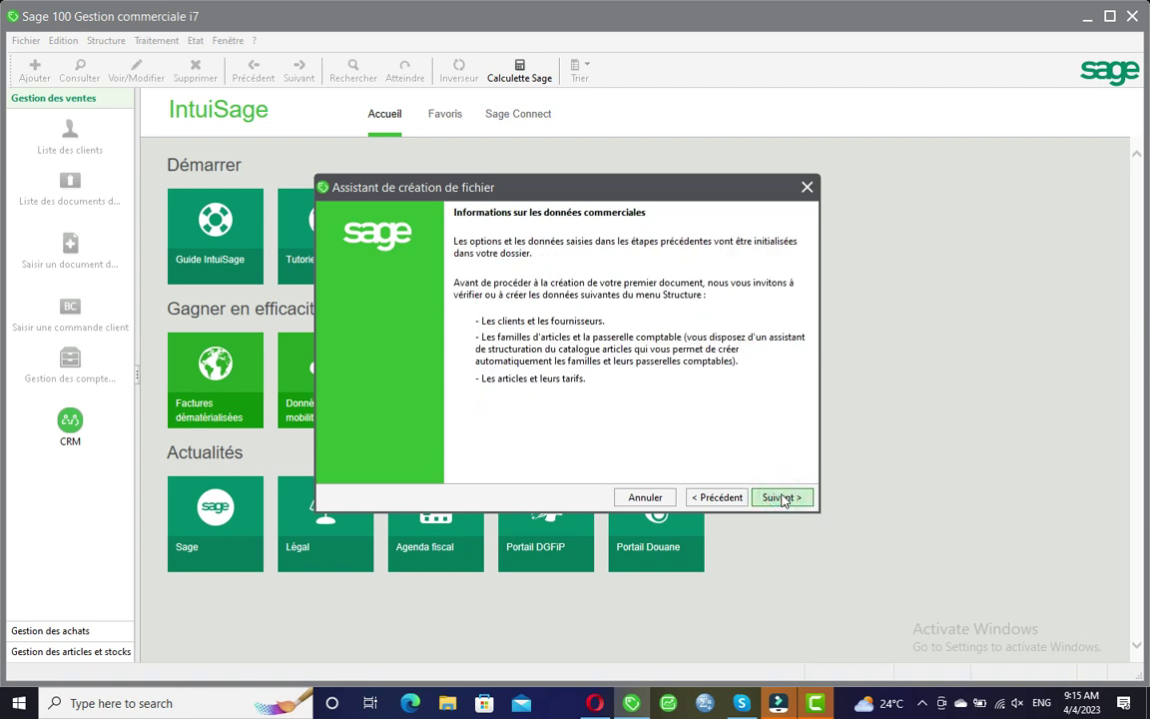
click(781, 497)
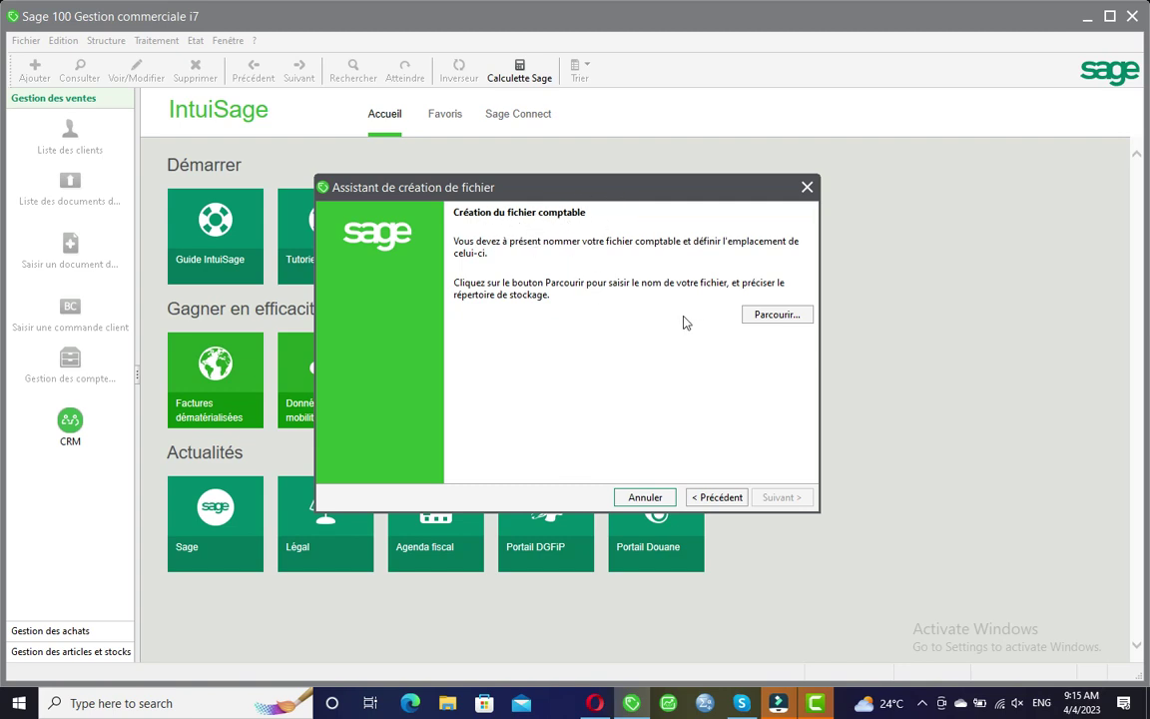
Browse to the Desktop for the accounting file, create a folder named PROFFEST SHOPPING there, and open it.
click(789, 324)
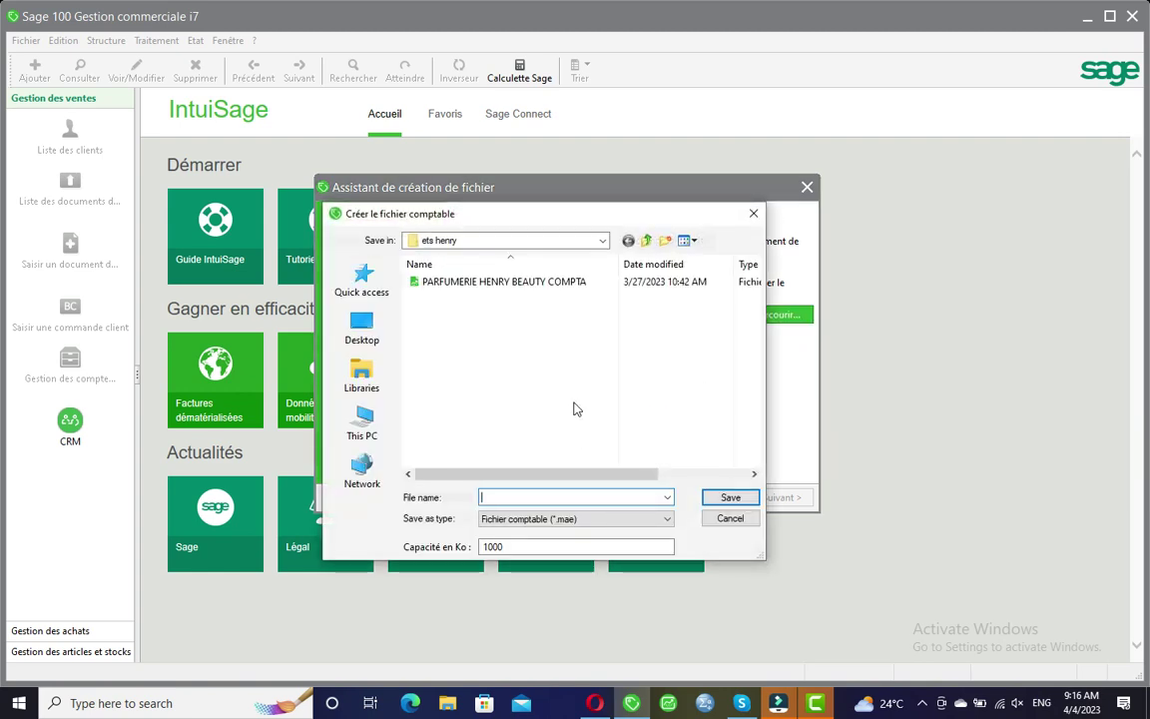
click(362, 326)
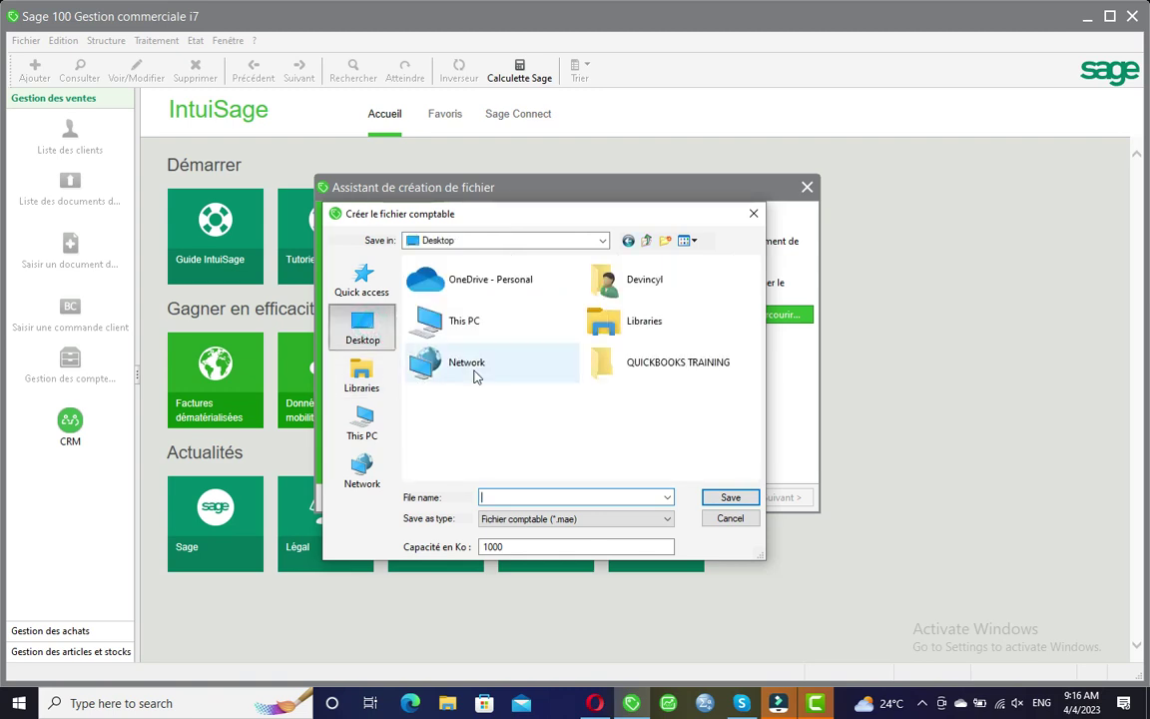
click(664, 240)
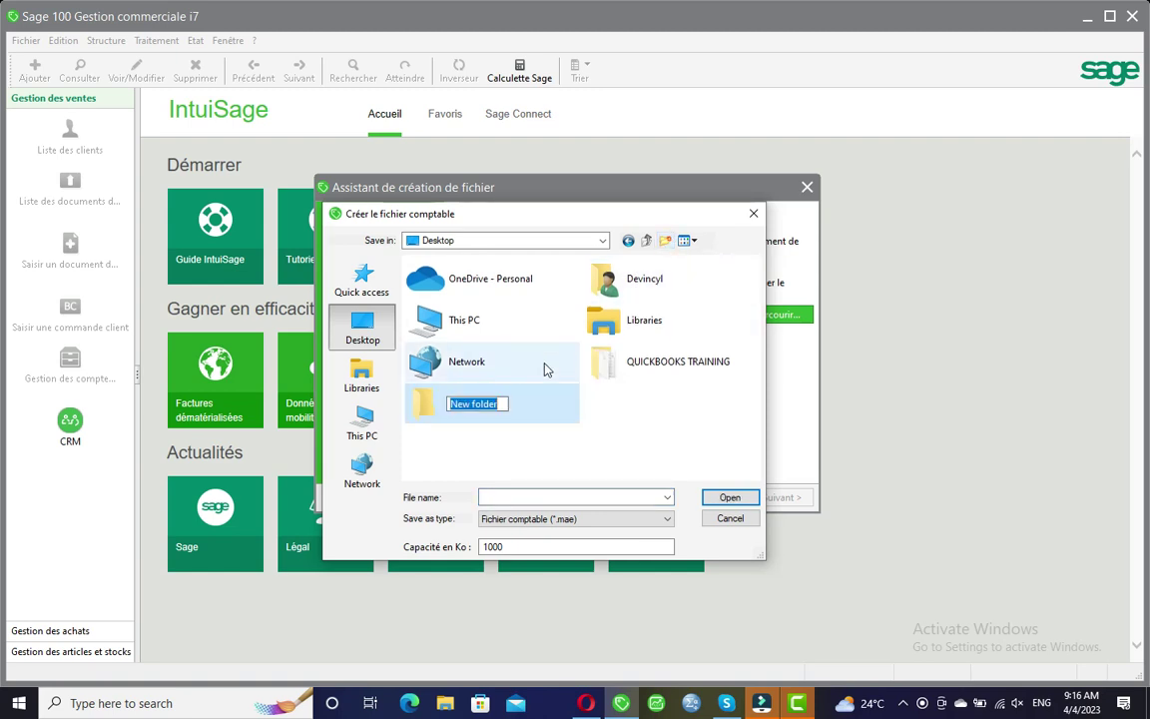
text(PROFF)
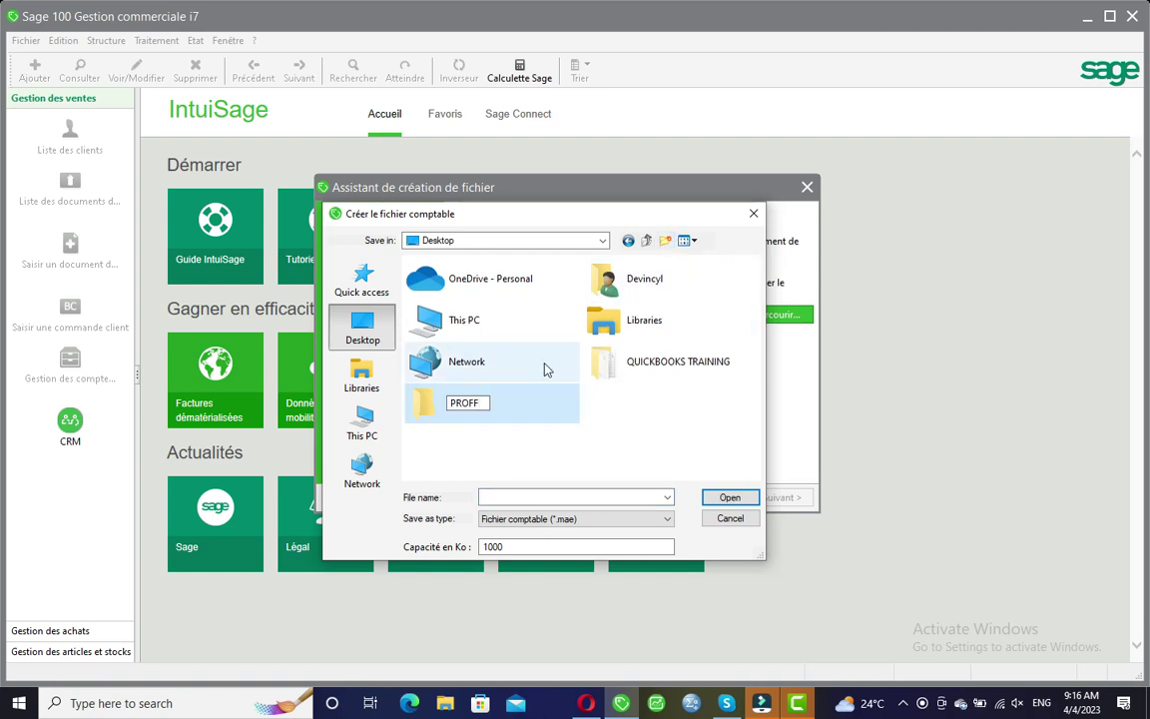
text(ESTOPPING)
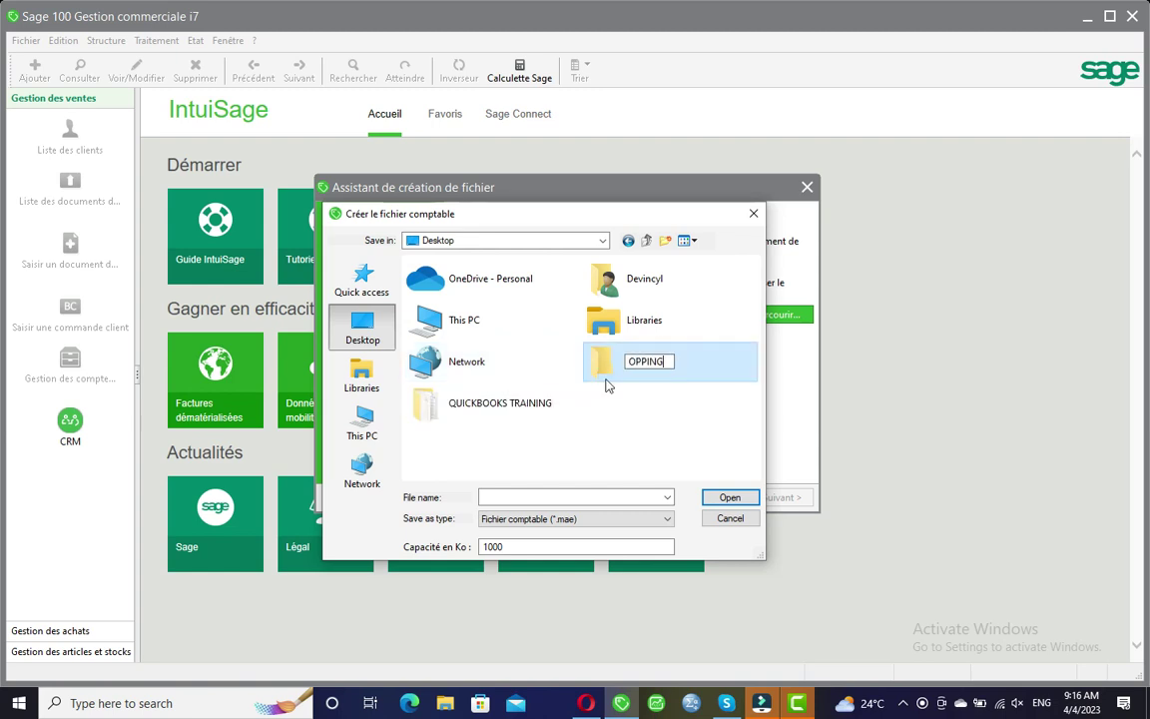
click(629, 364)
text(PROFFEST)
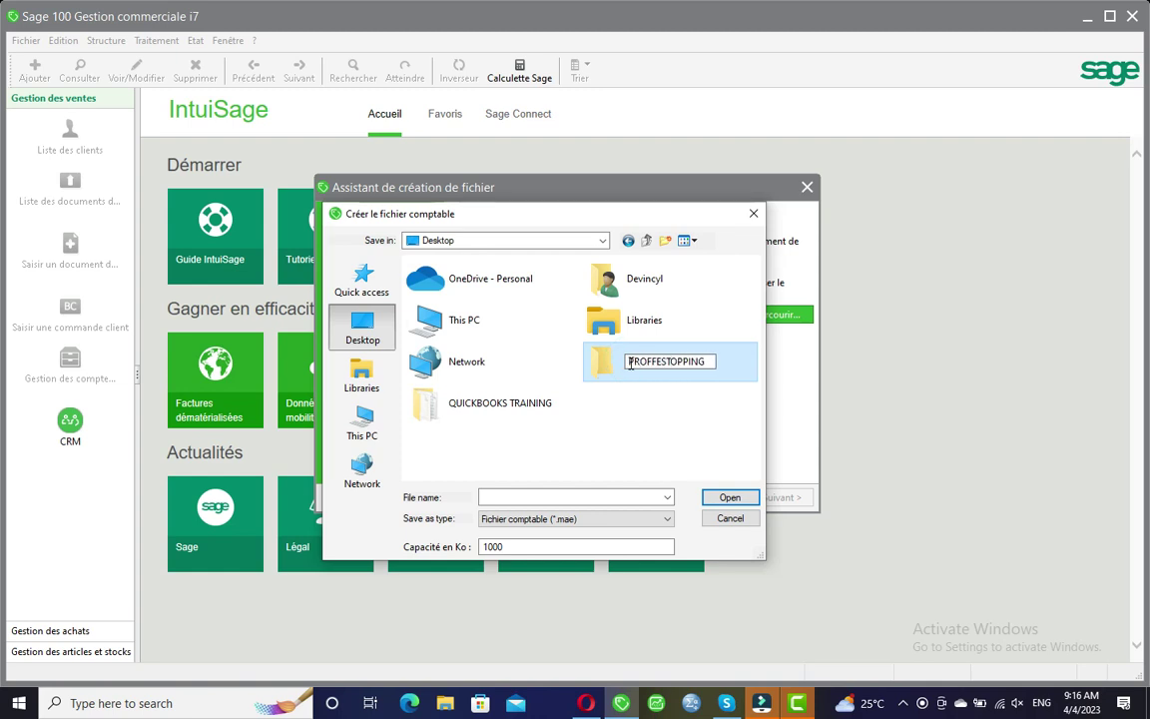
text( SH)
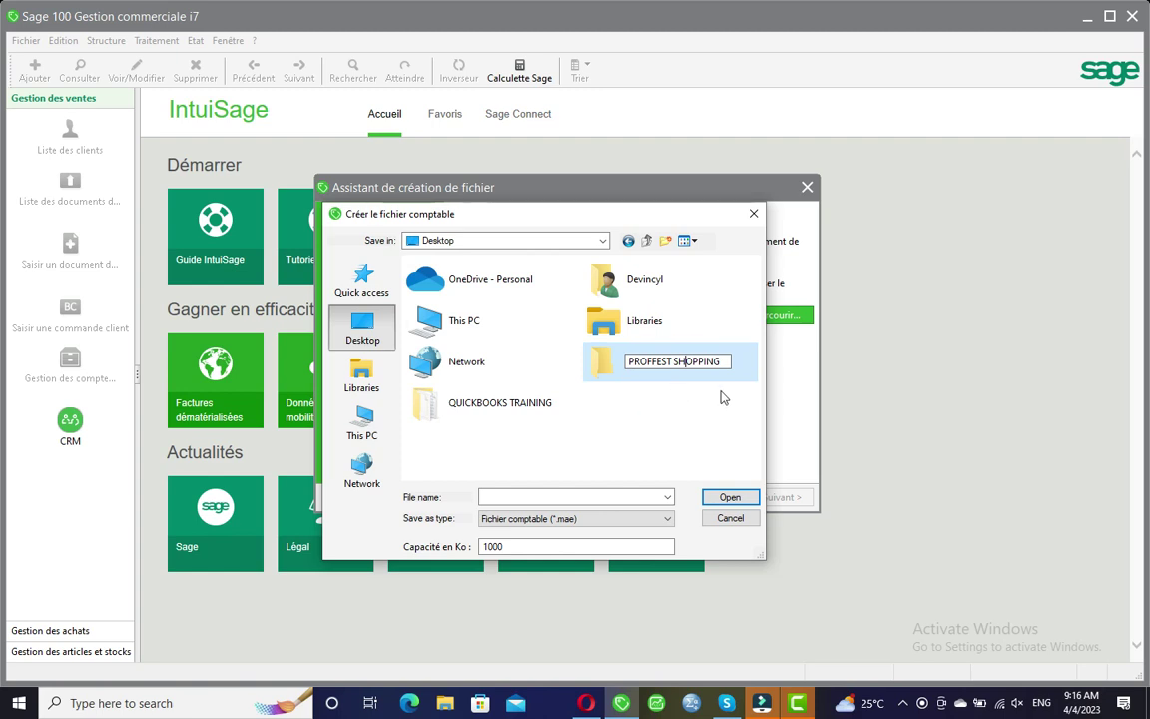
click(662, 361)
double_click(662, 361)
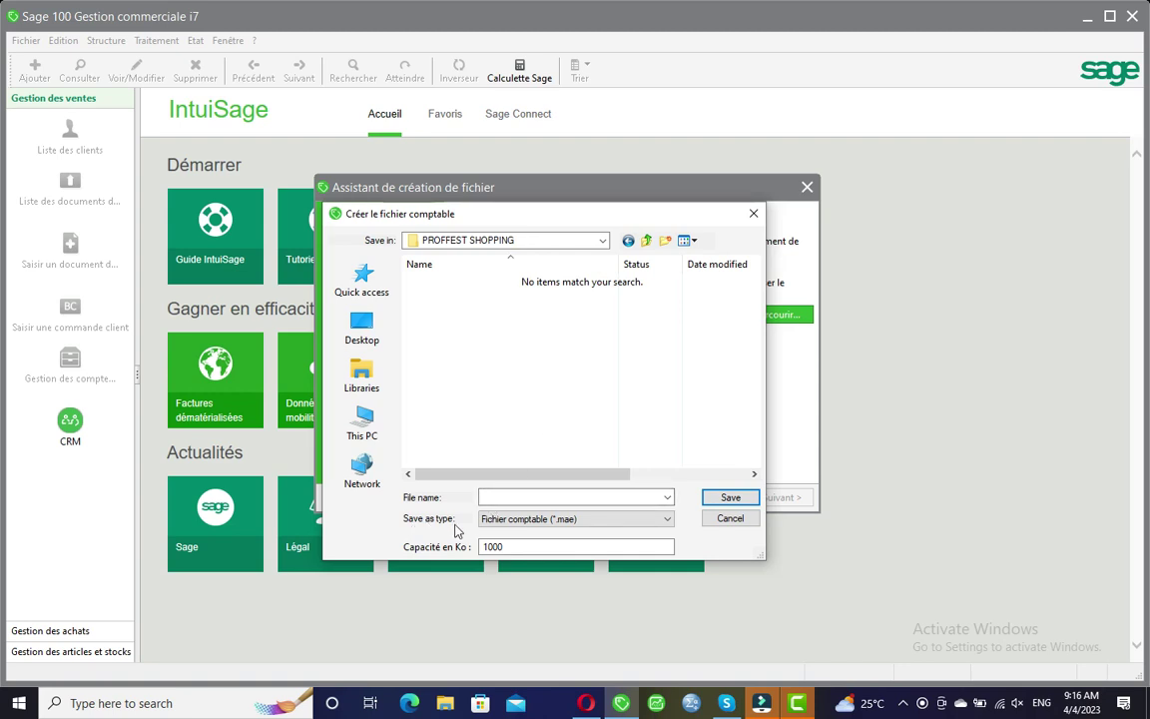
Save the accounting file as PROFFEST SHOPPING ACC and continue to the commercial file creation.
click(563, 496)
text(PPING )
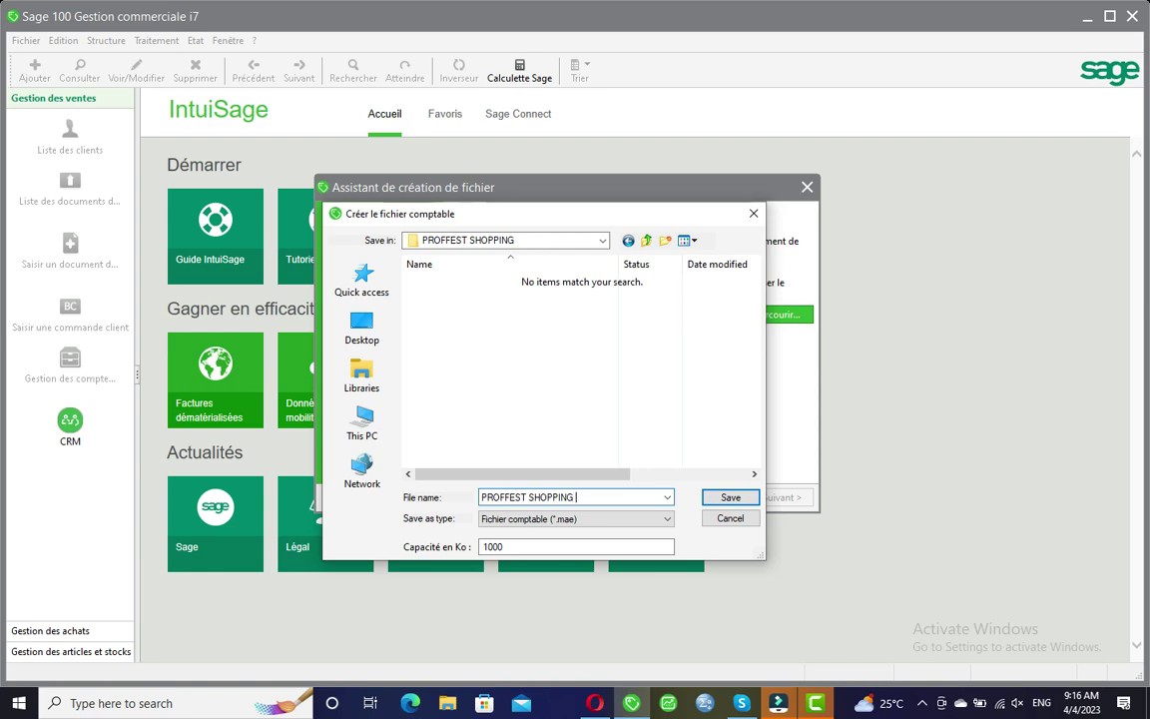
text(G)
key(BackSpace)
text(ACCC)
double_click(583, 497)
click(642, 410)
click(731, 498)
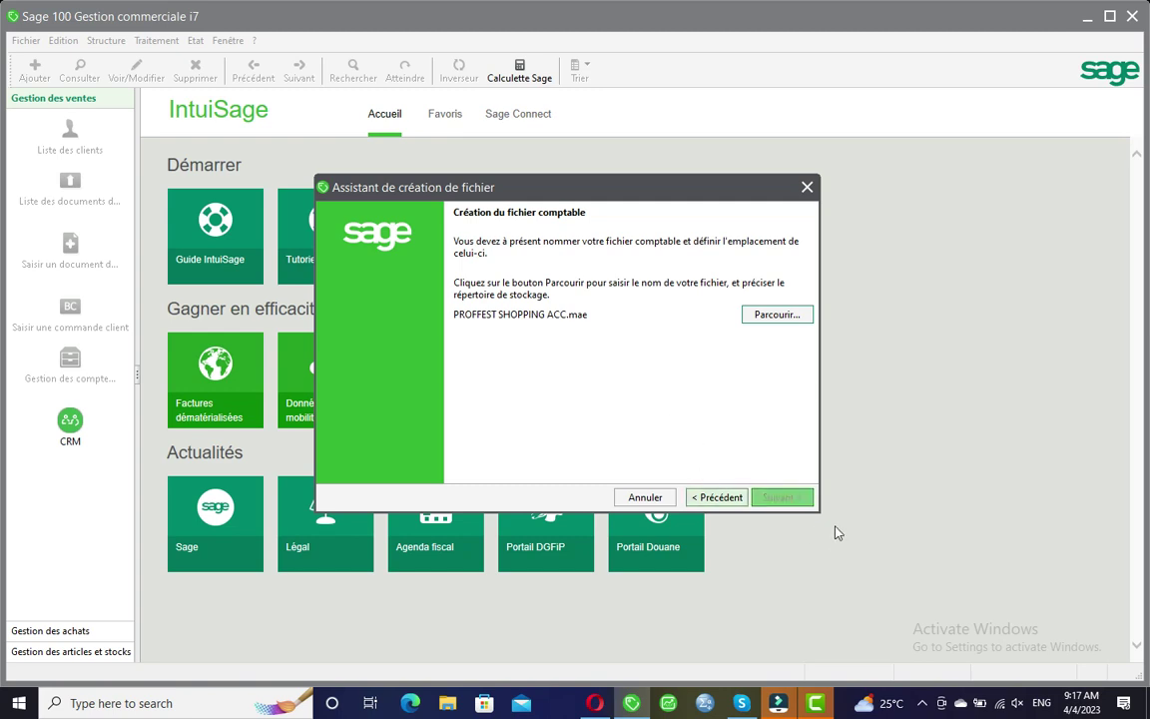
click(788, 499)
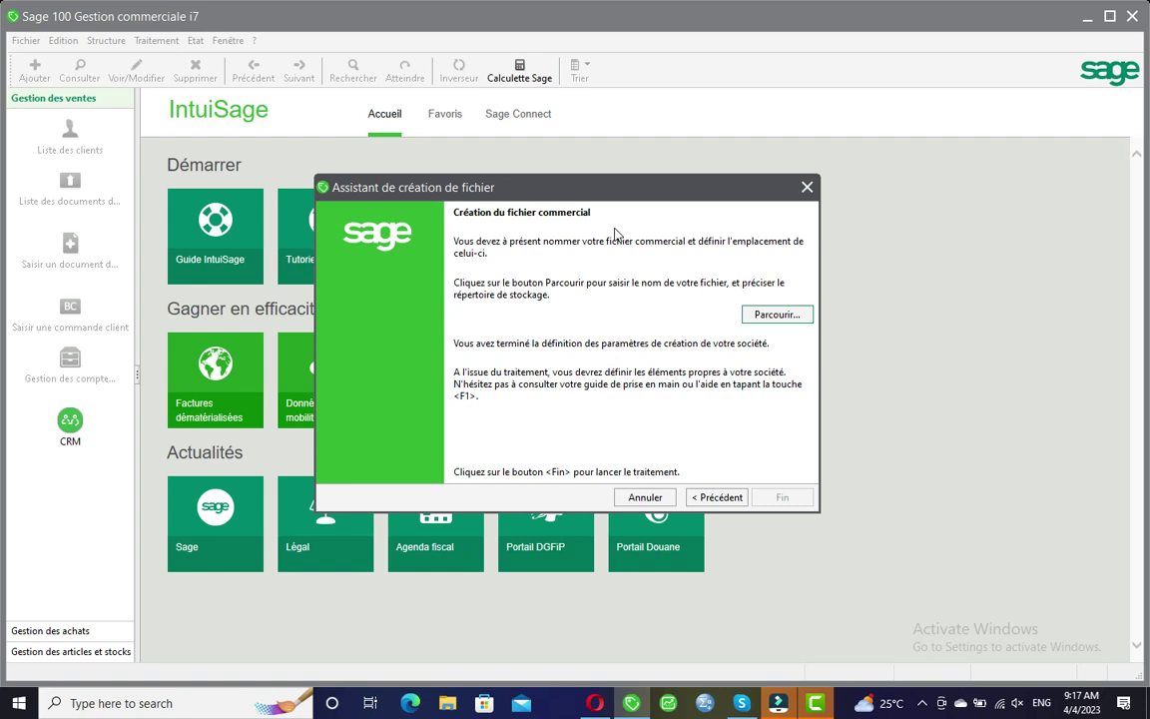
Save the commercial file as PROFFEST SHOPPING COM in the Desktop's PROFFEST SHOPPING folder and finish the creation assistant.
click(779, 315)
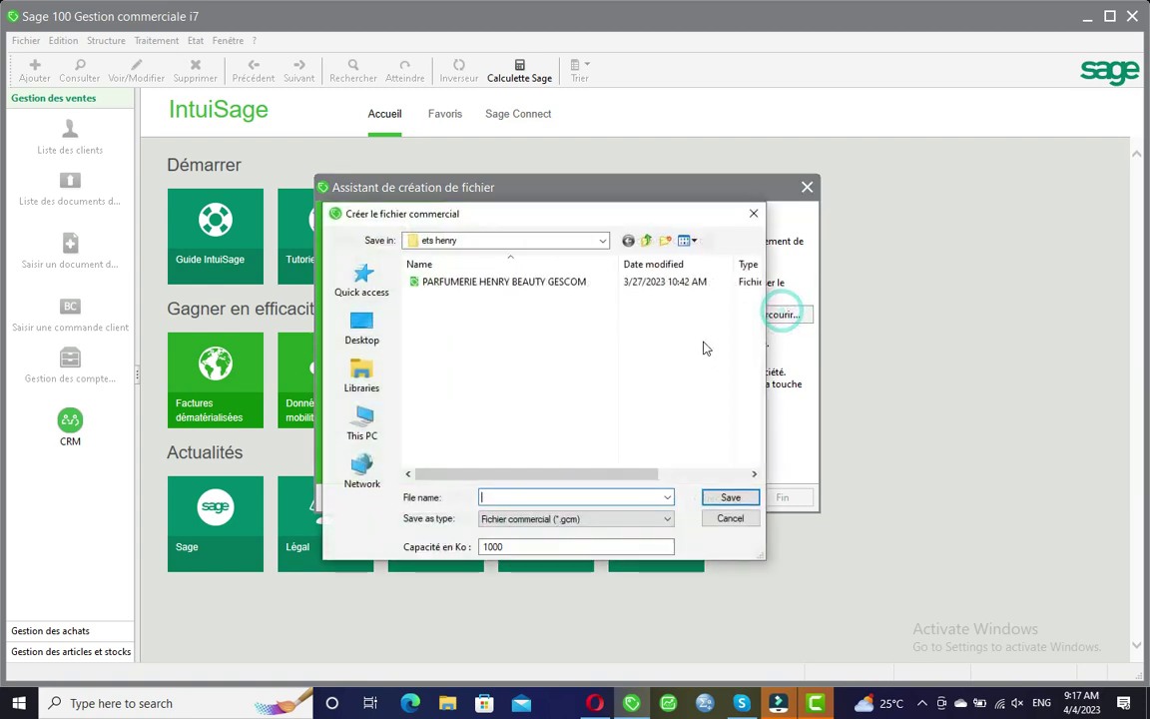
click(364, 327)
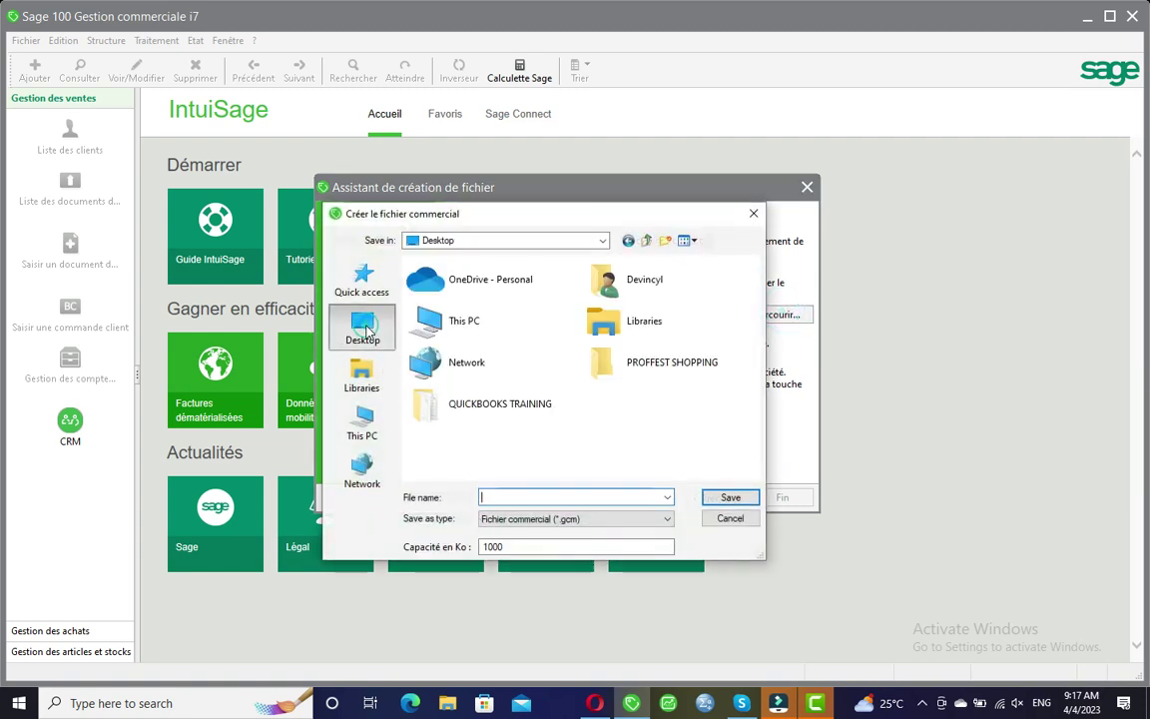
double_click(667, 378)
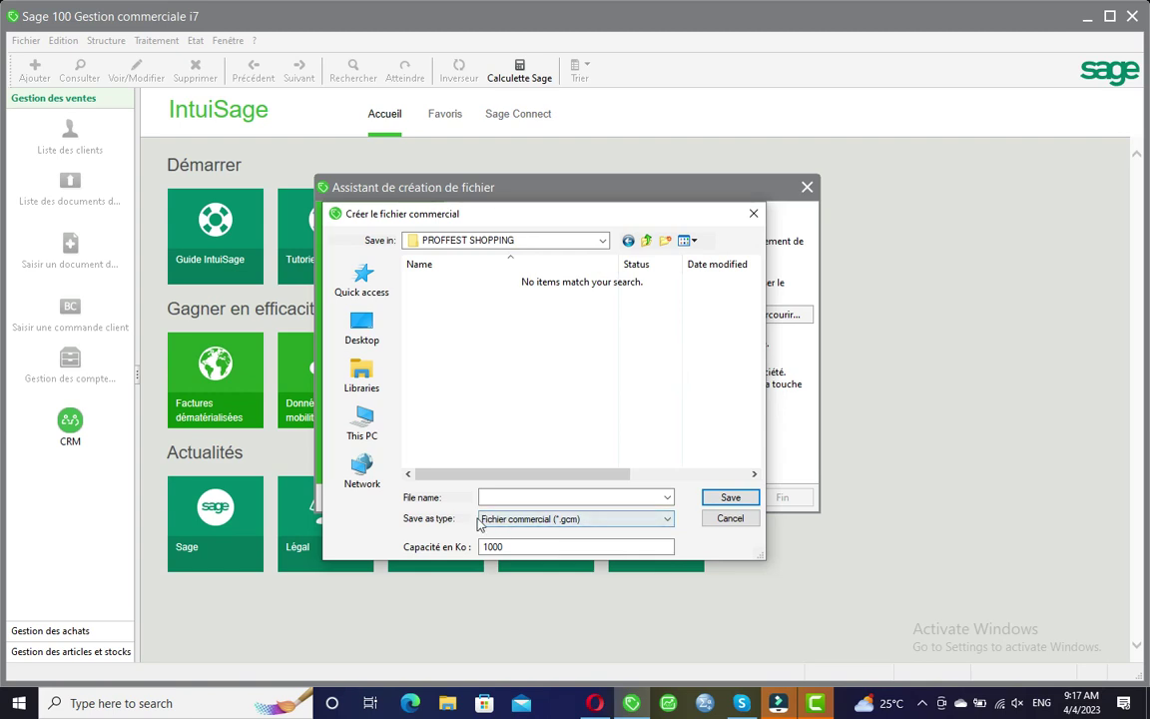
click(573, 501)
text(PROFFEST SHOPPING CO)
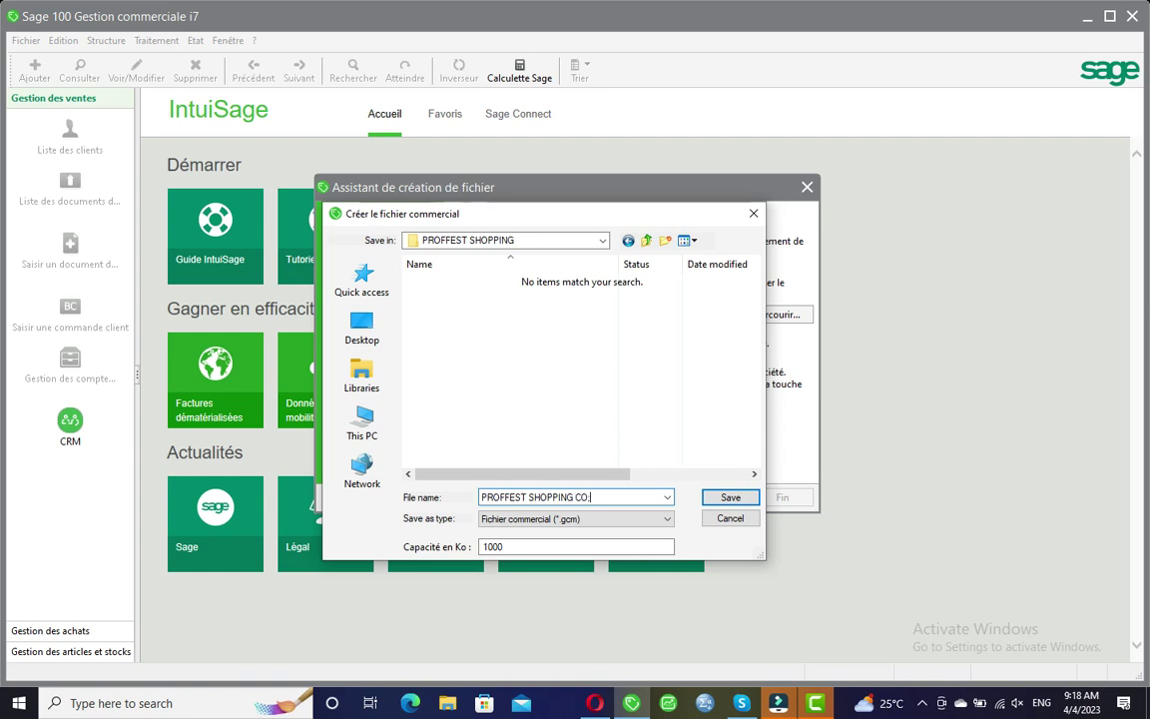
key(BackSpace)
click(732, 498)
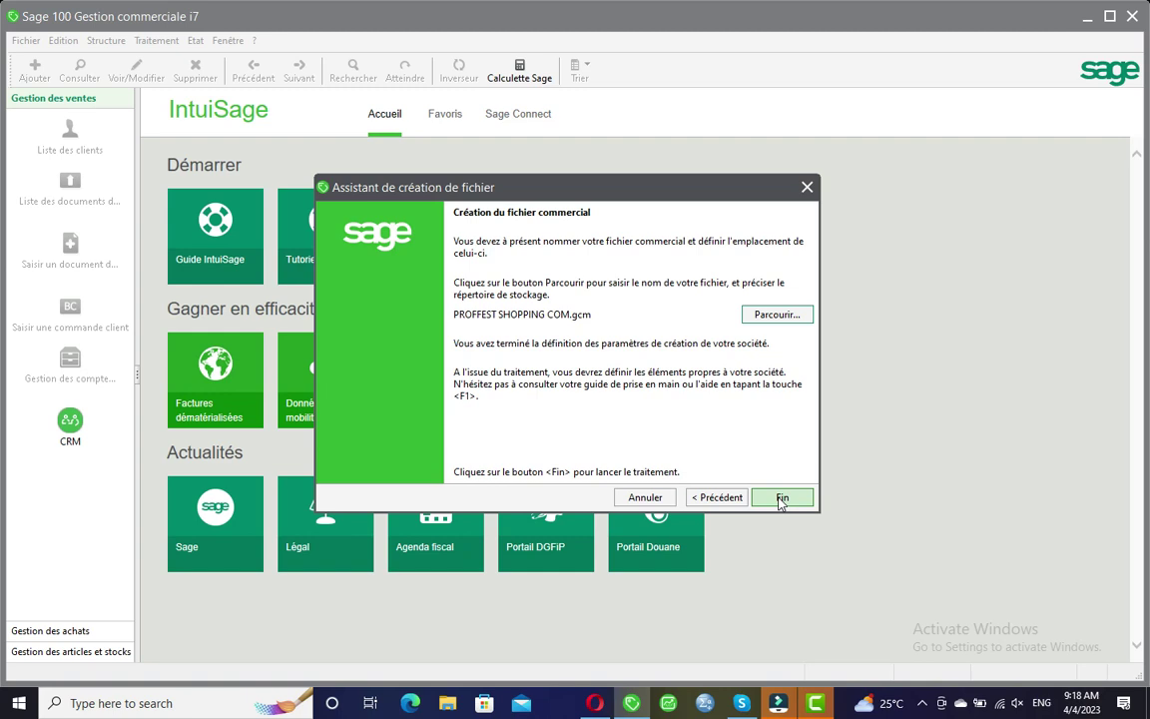
click(781, 498)
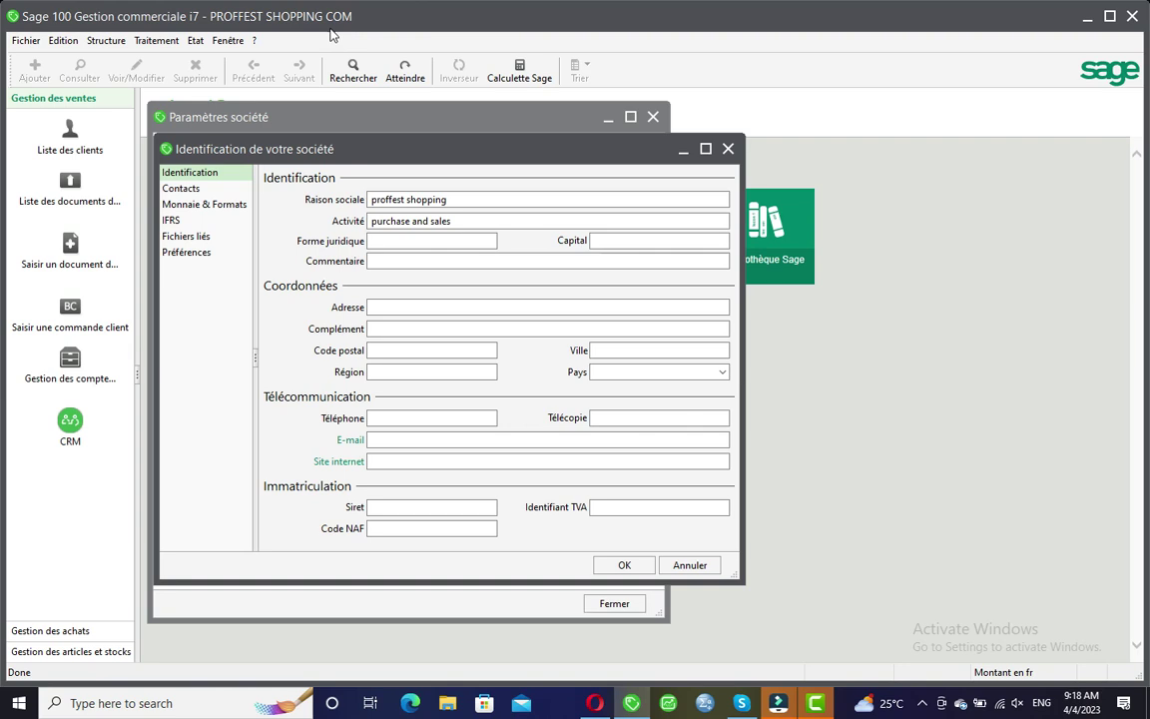
Review the company's identification and contact-details fields, and close the identification and company settings windows without changes.
drag(302, 151, 415, 152)
click(573, 240)
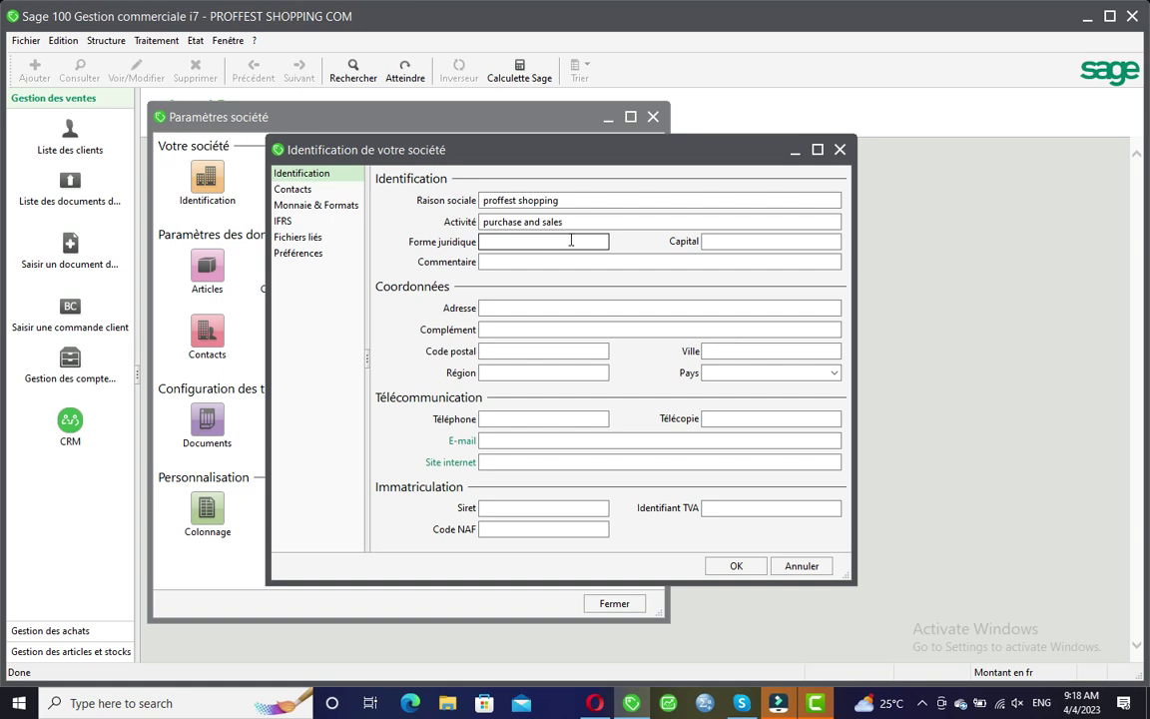
click(531, 330)
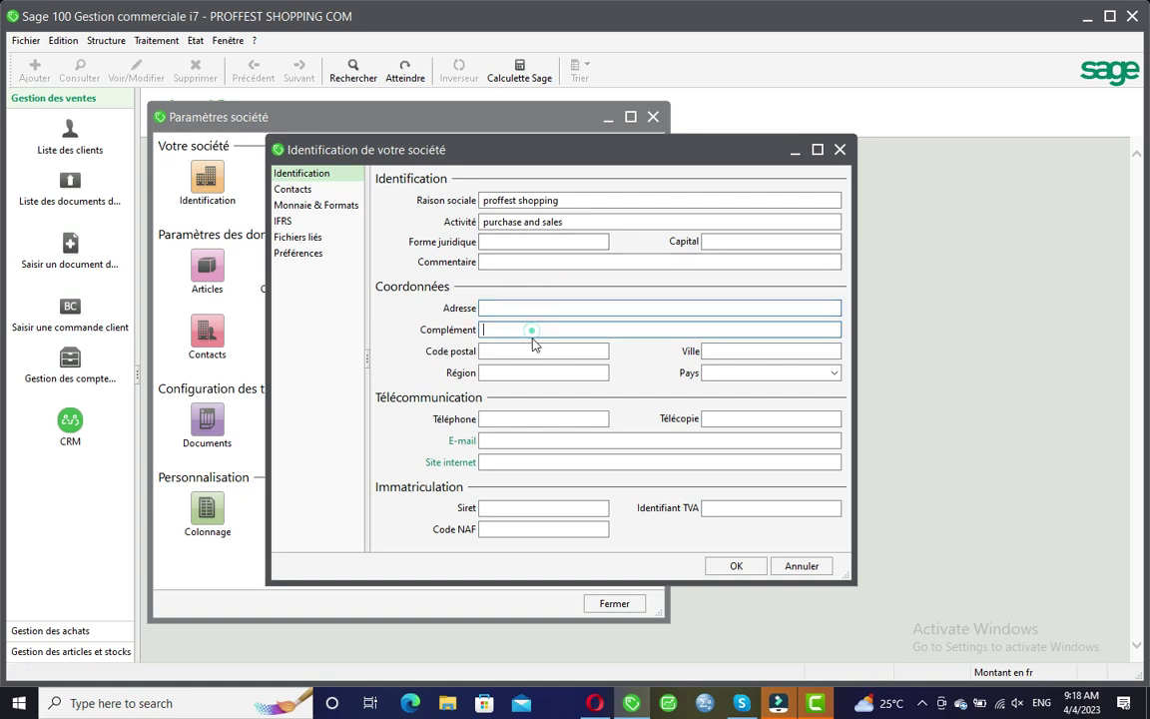
click(535, 347)
click(528, 375)
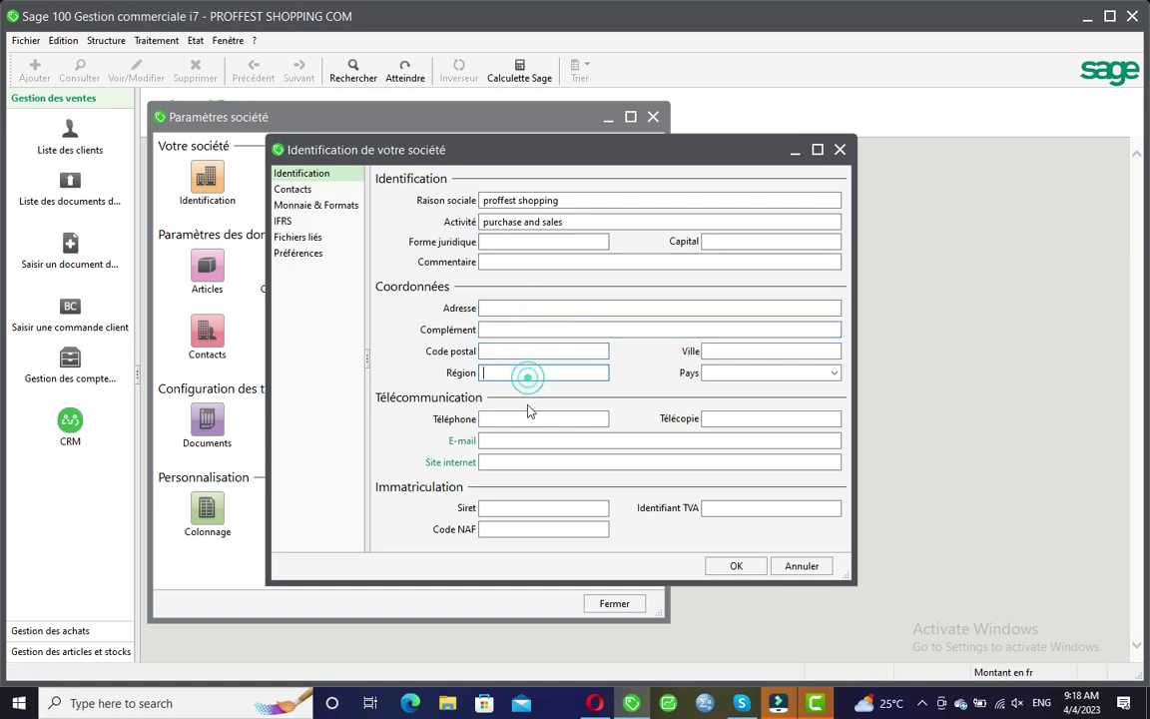
click(840, 150)
click(649, 117)
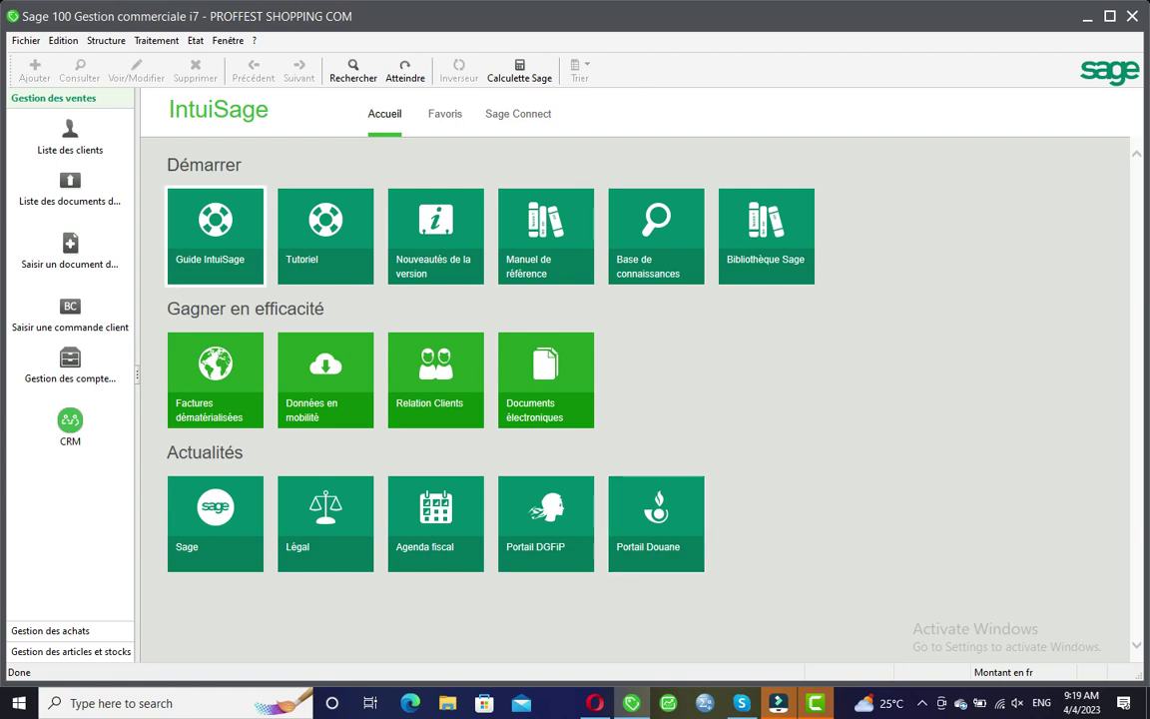
Reopen the company settings to view the company identification, and close both windows.
click(26, 40)
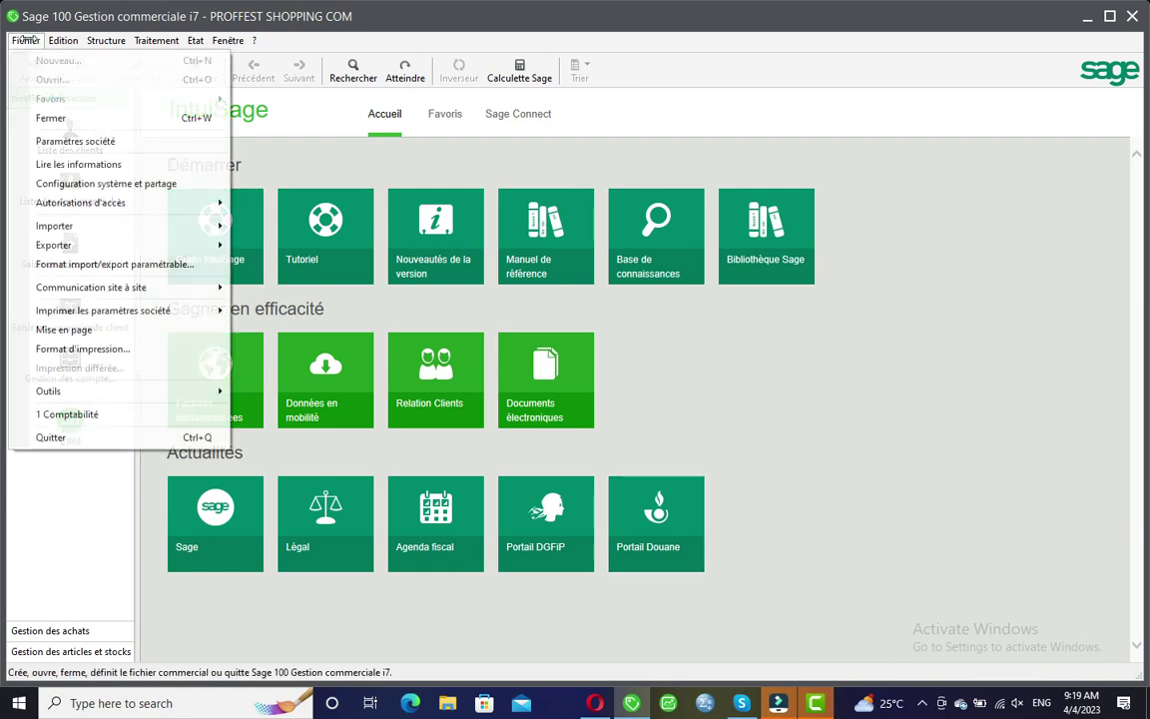
click(56, 141)
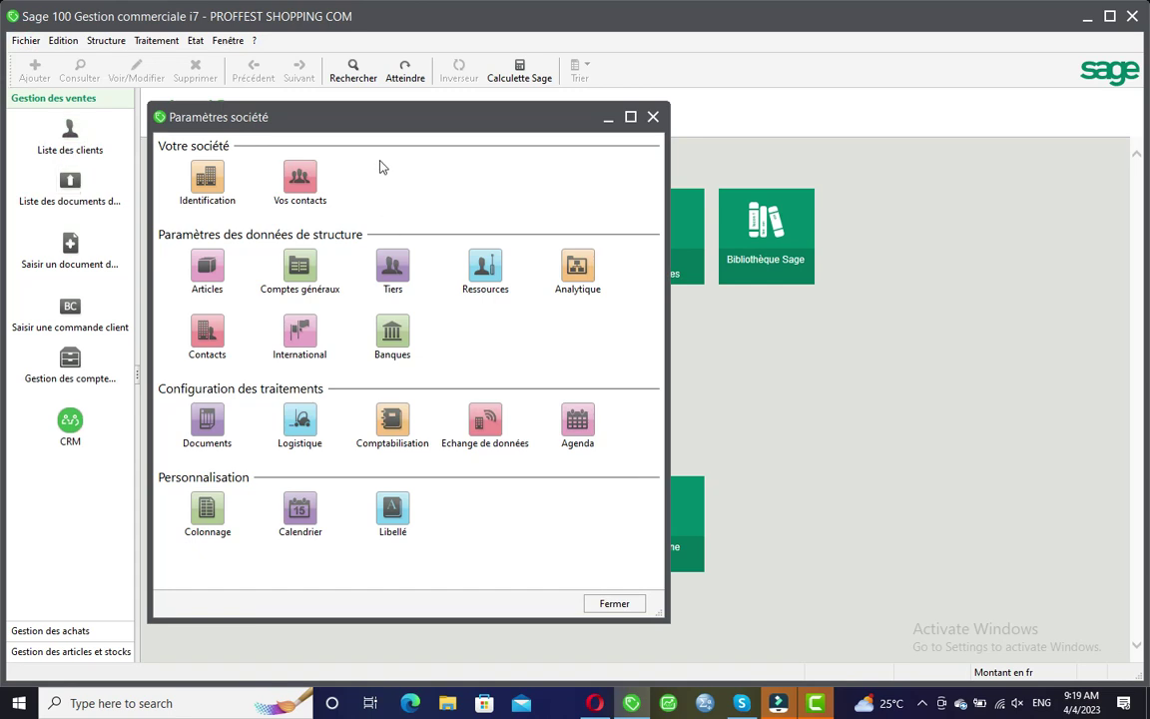
click(218, 185)
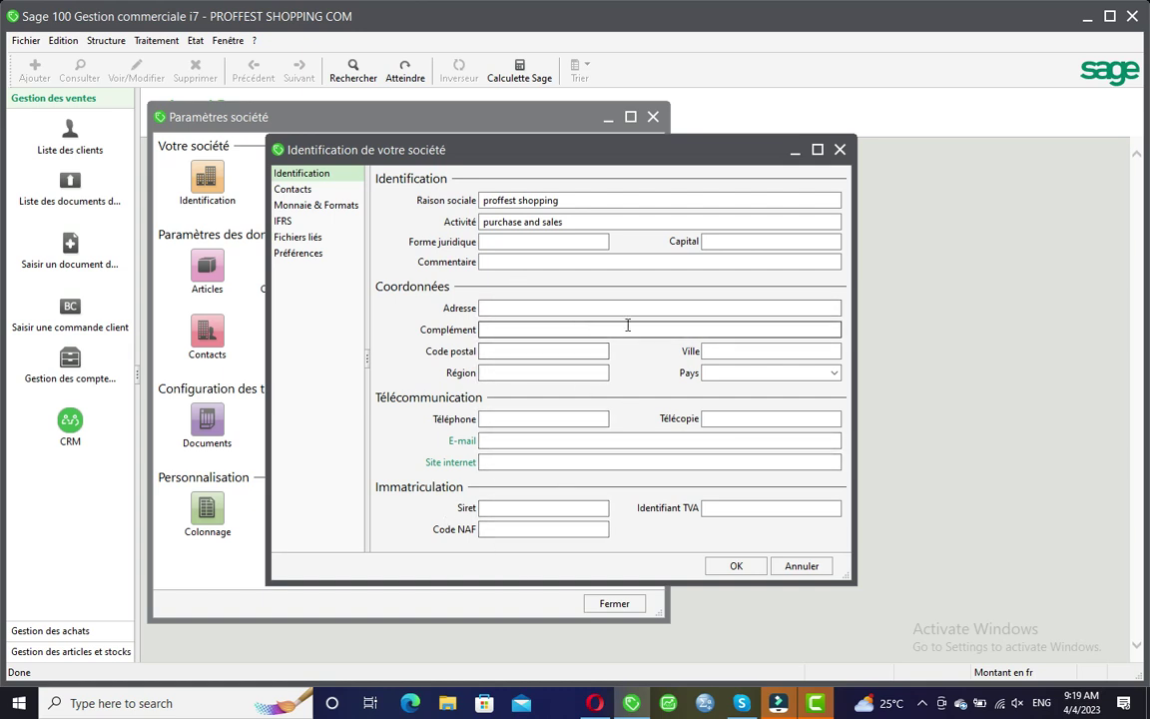
click(840, 148)
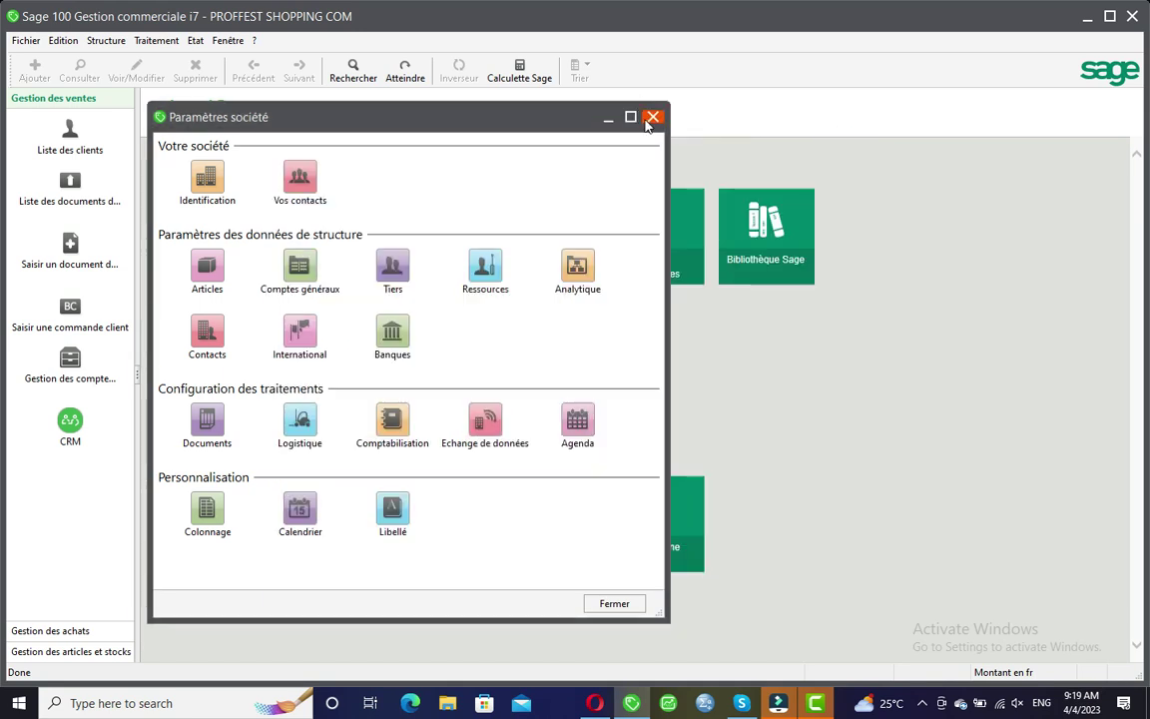
click(652, 117)
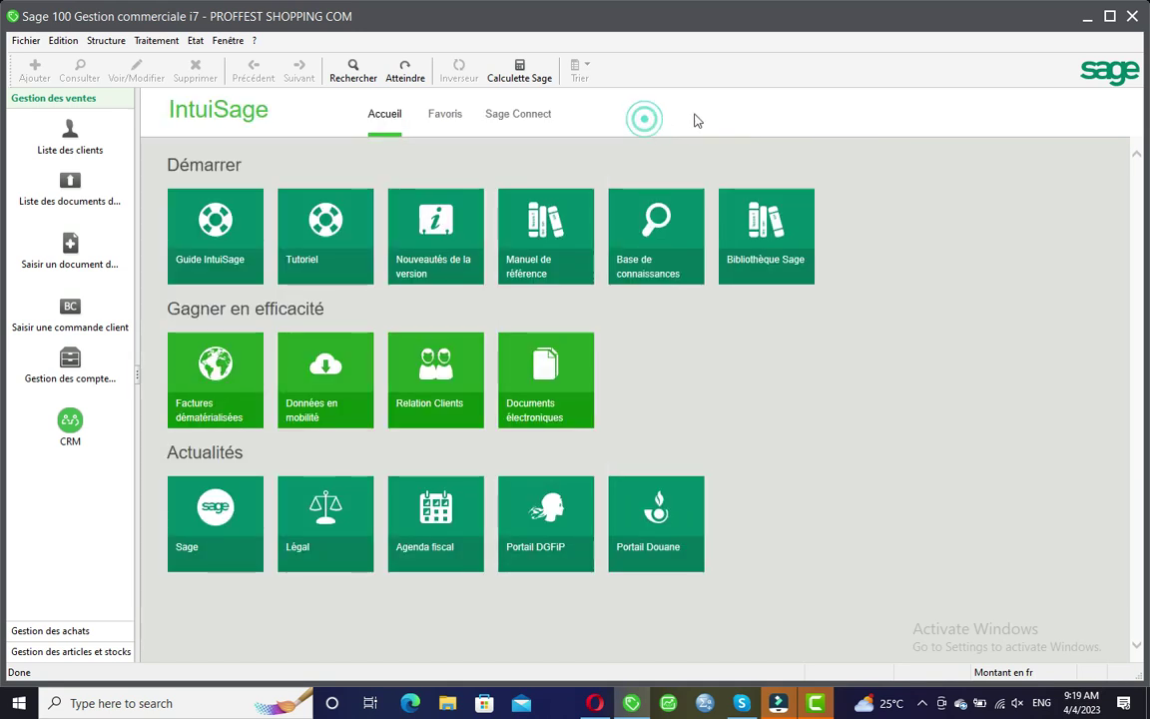
Close the PROFFEST SHOPPING COM commercial file and view the saved company files in the desktop's PROFFEST SHOPPING folder.
click(18, 42)
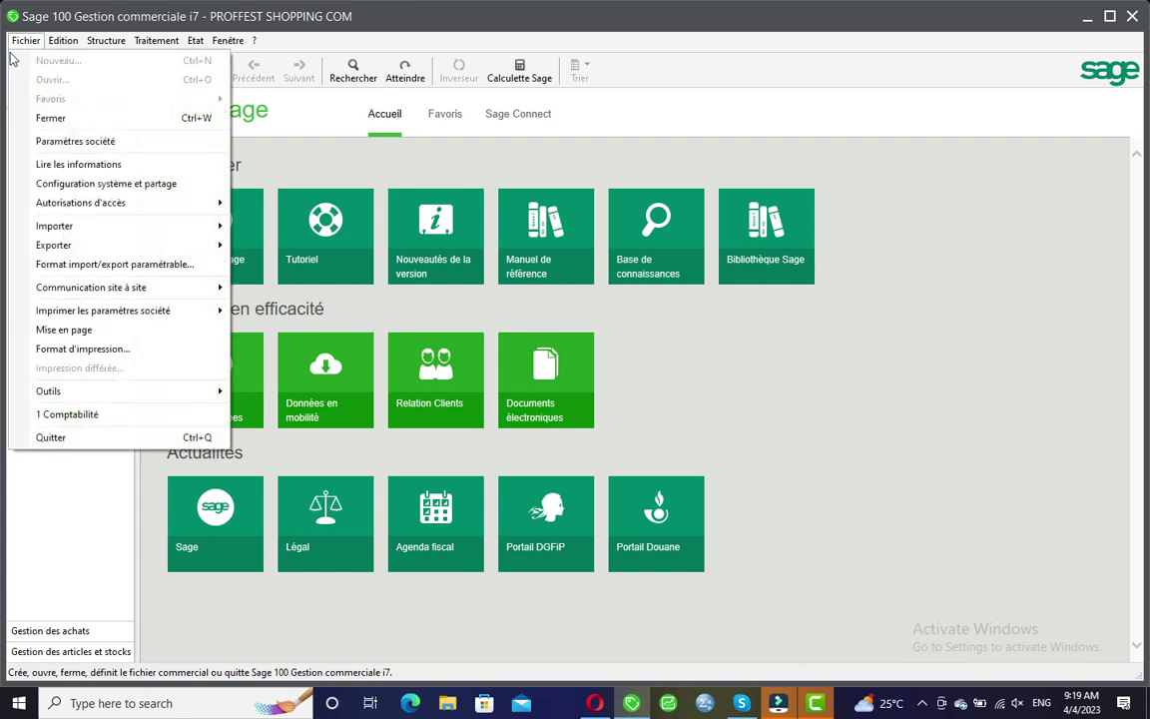
click(45, 118)
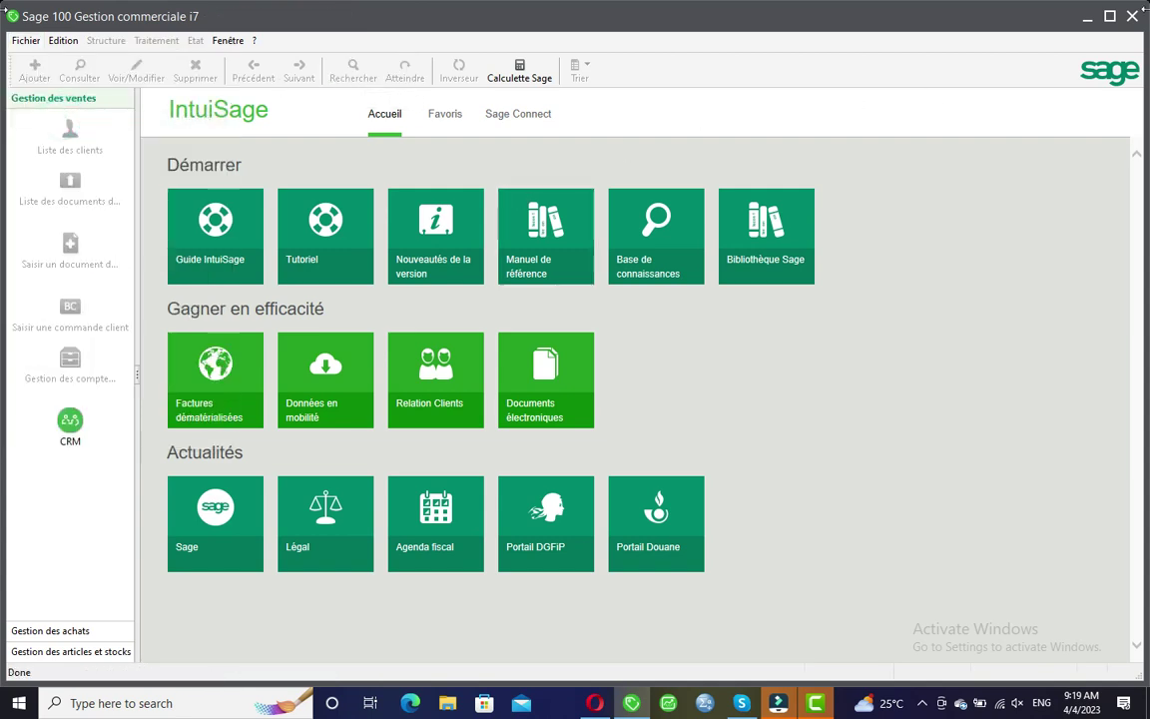
click(1098, 18)
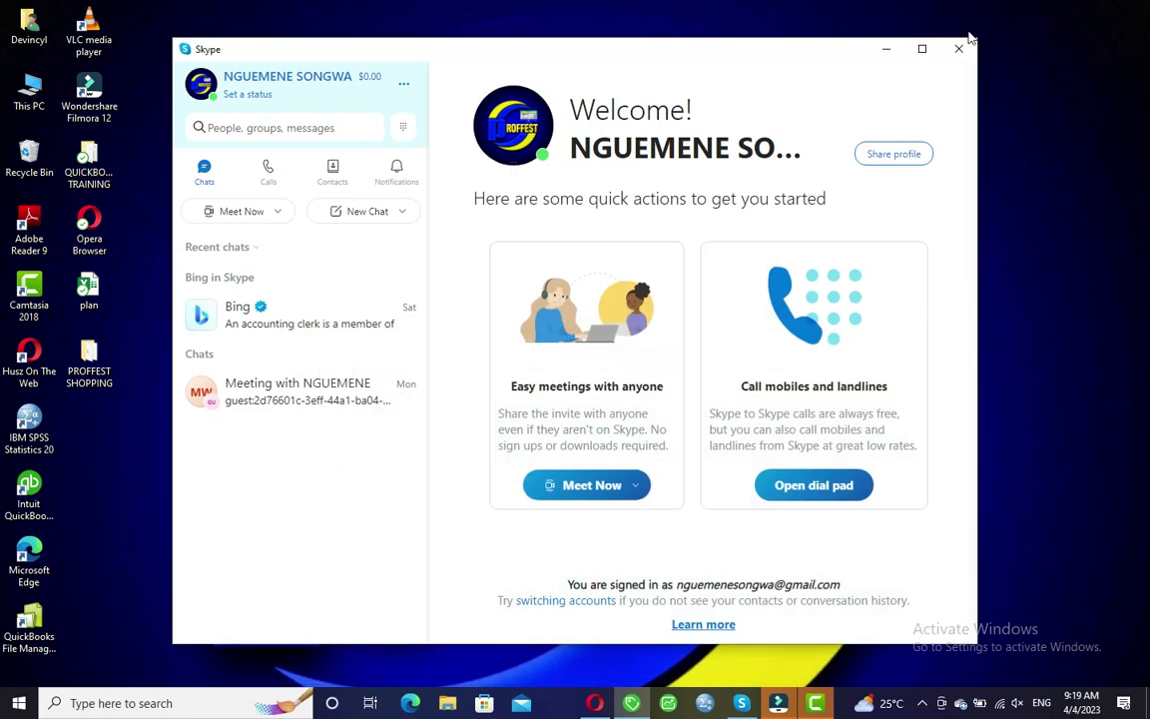
click(886, 50)
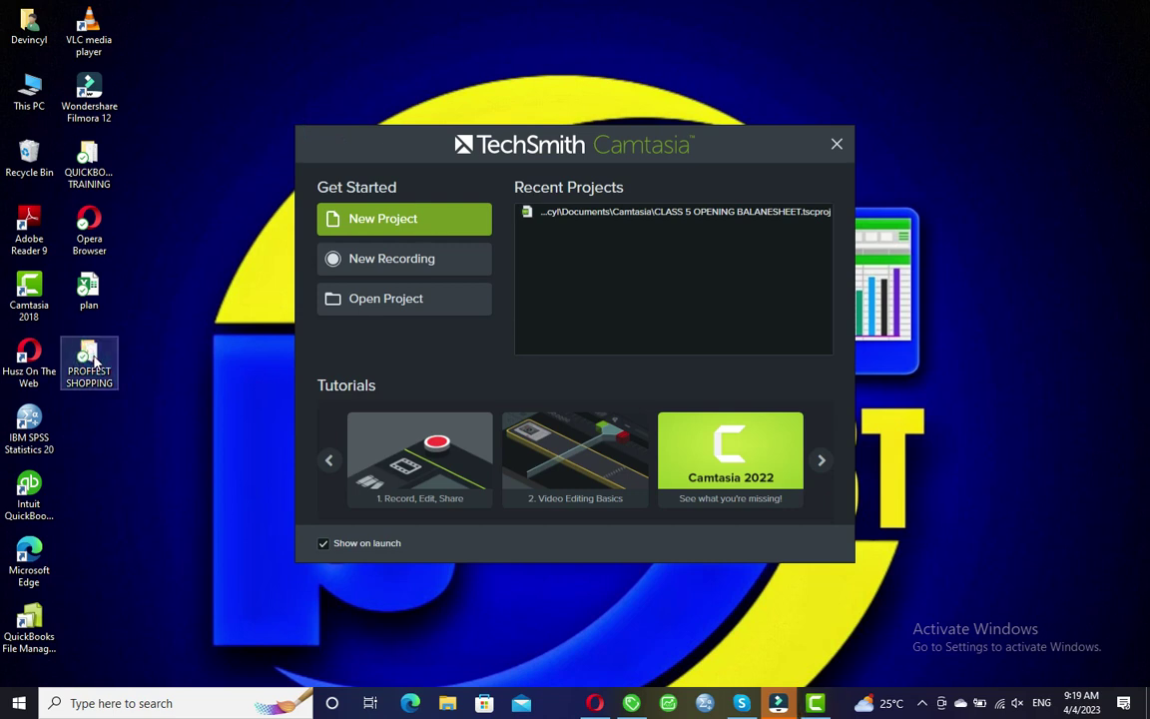
double_click(93, 361)
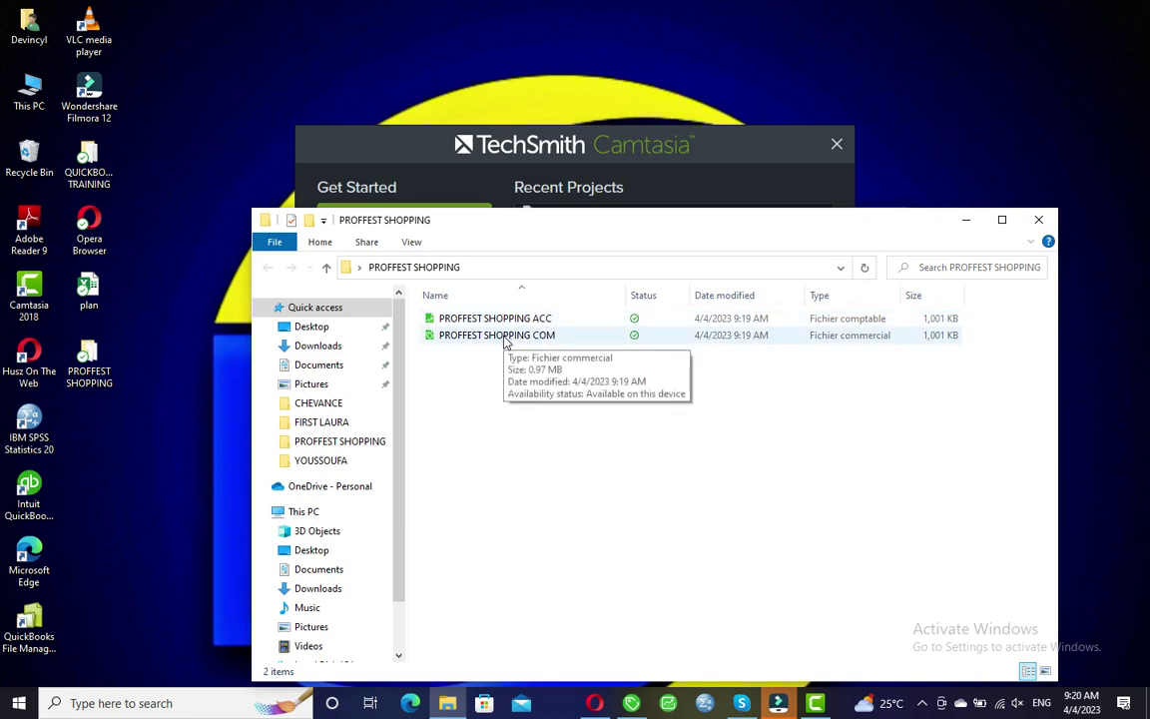
Switch back to Sage 100 Gestion commerciale and open the PROFFEST SHOPPING COM commercial file as <Administrateur>, leaving the password blank.
mouse_move(644, 696)
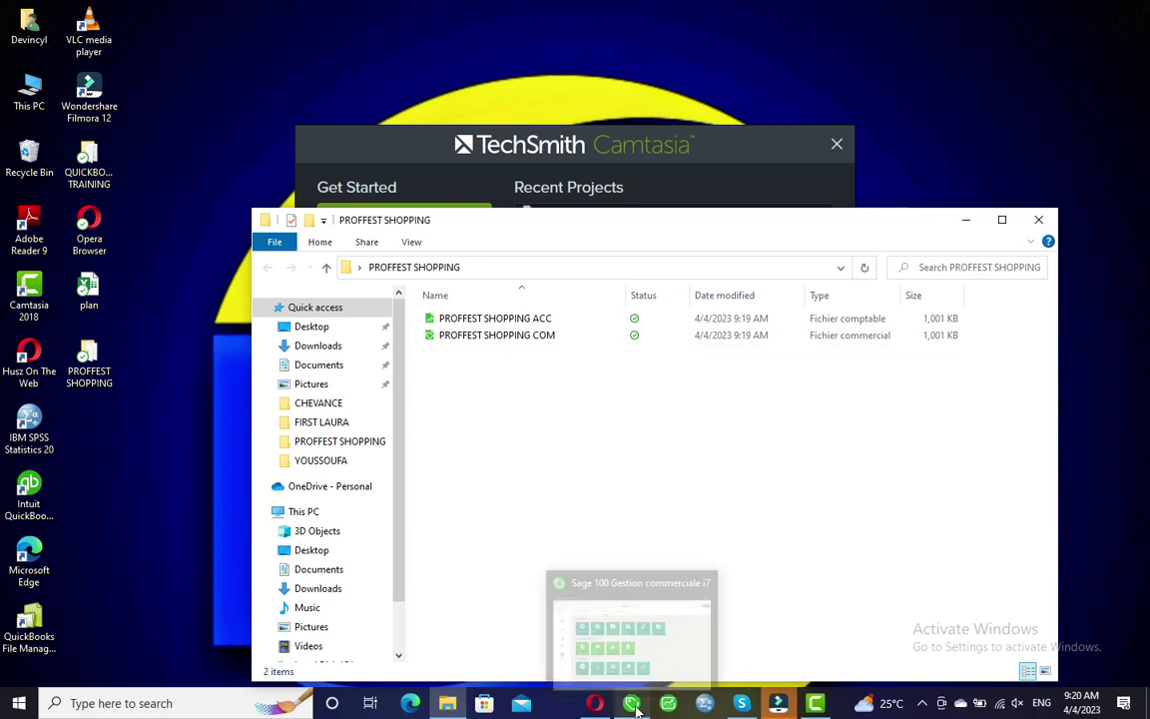
click(639, 579)
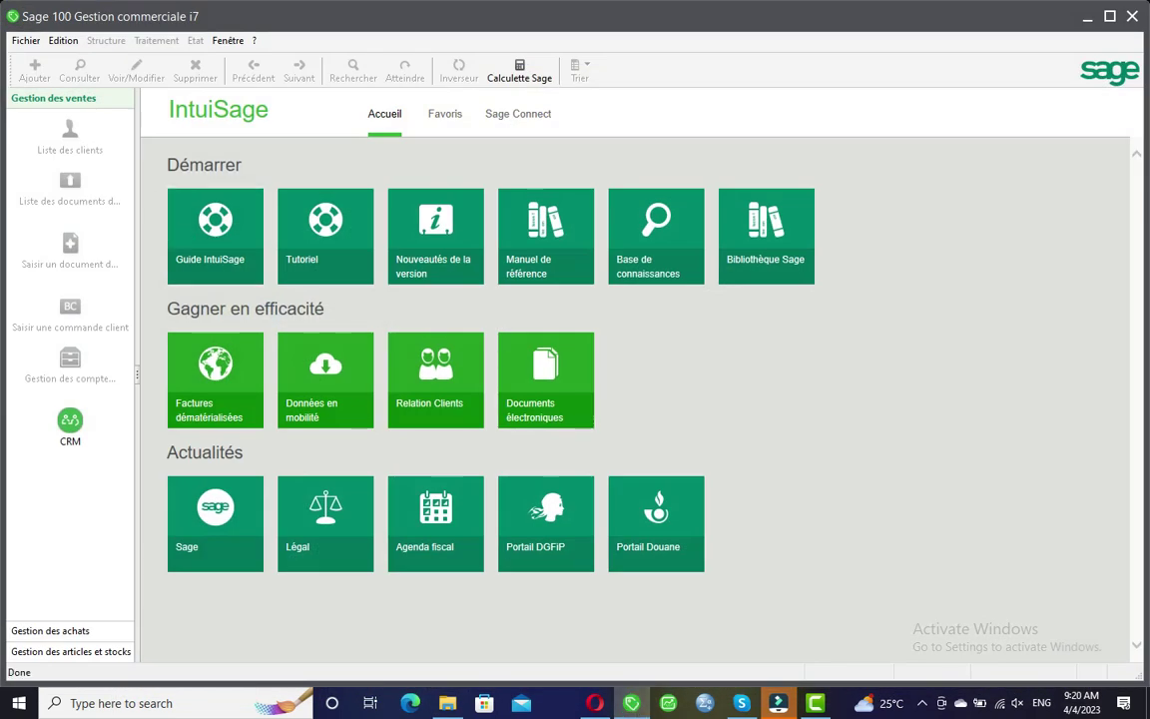
click(26, 40)
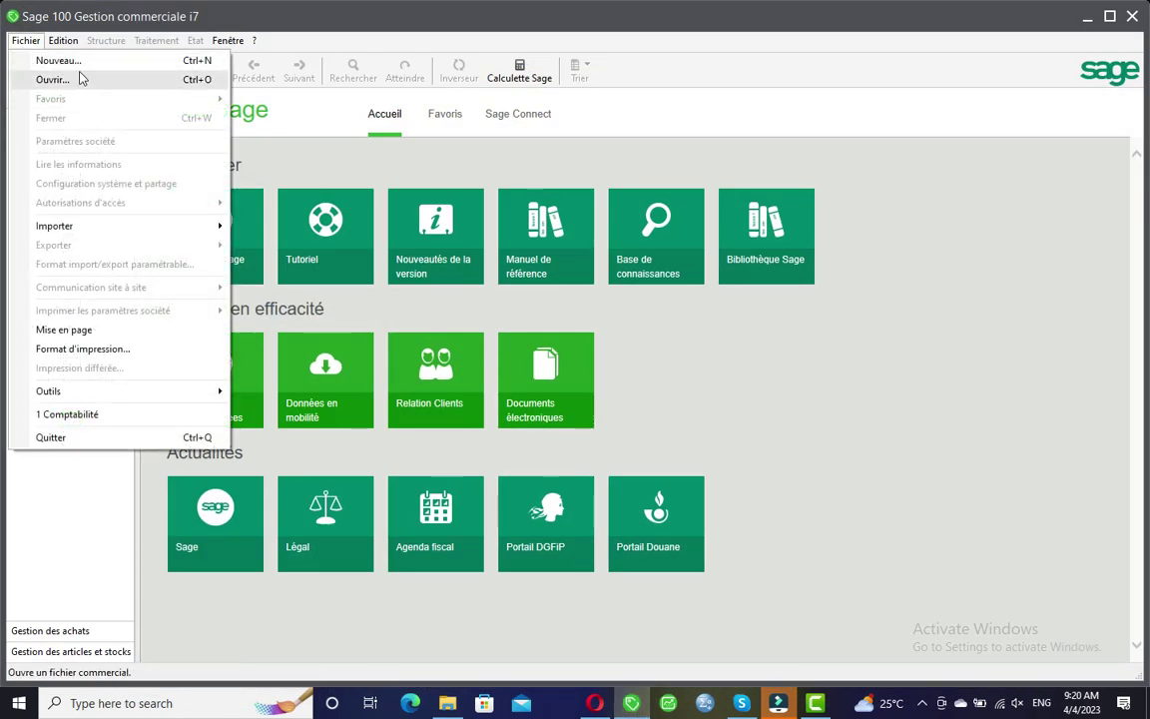
click(60, 80)
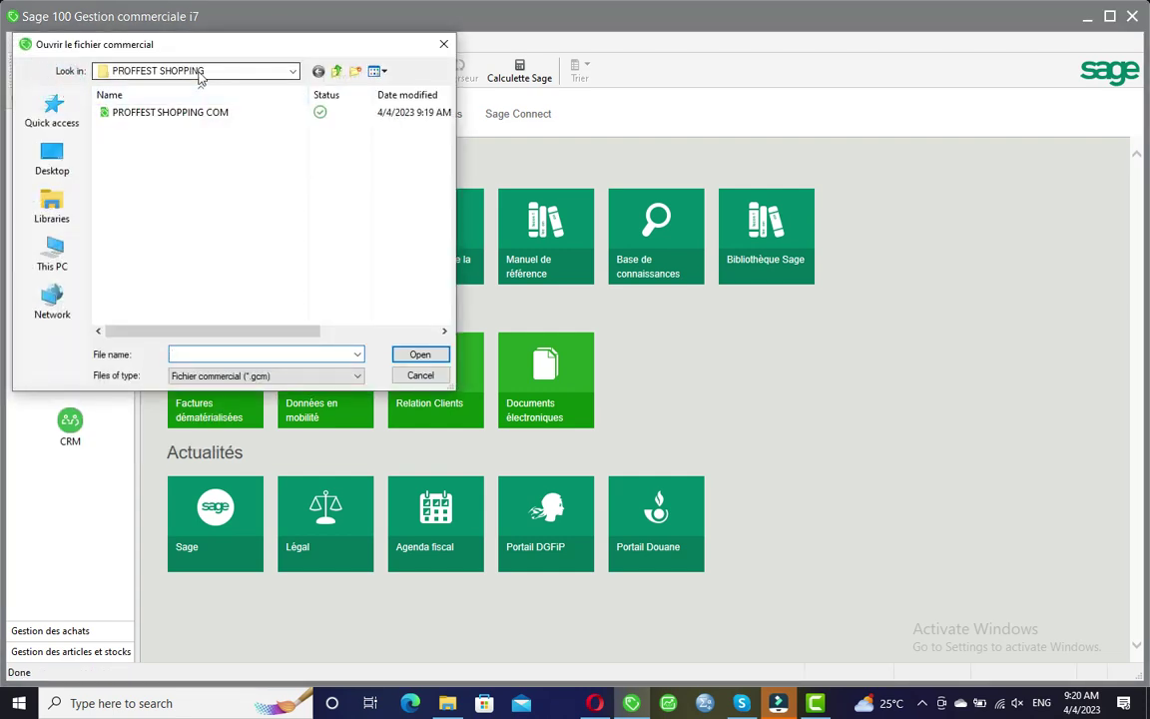
double_click(164, 115)
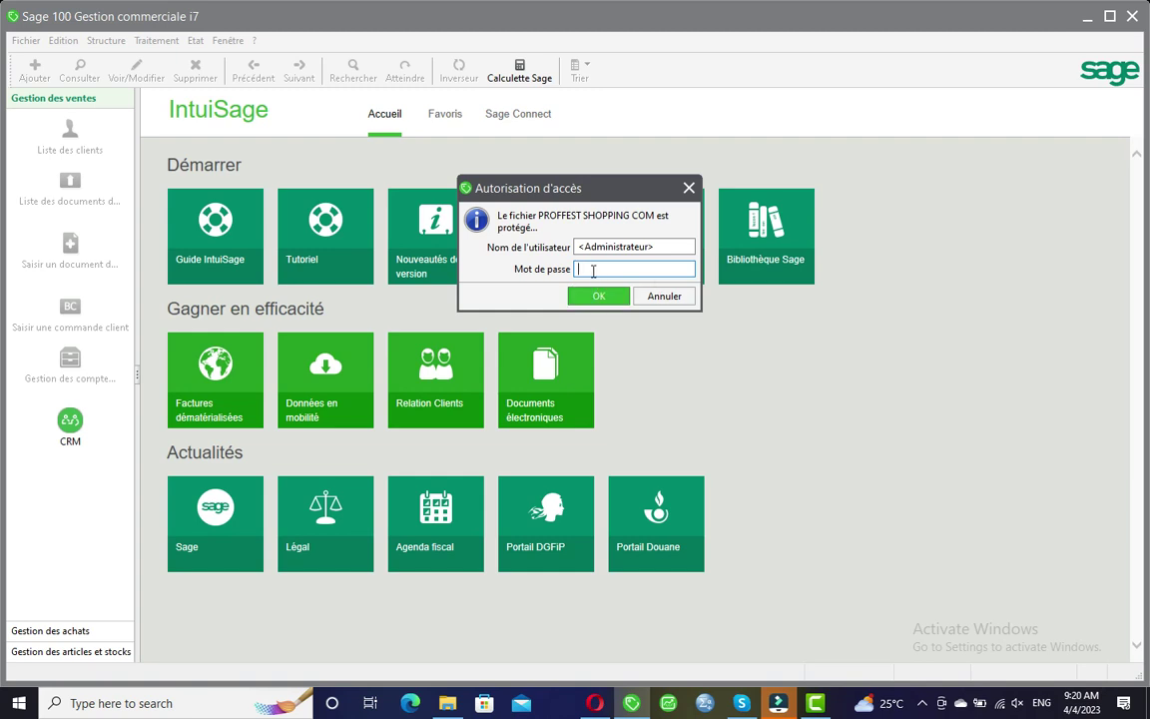
click(598, 296)
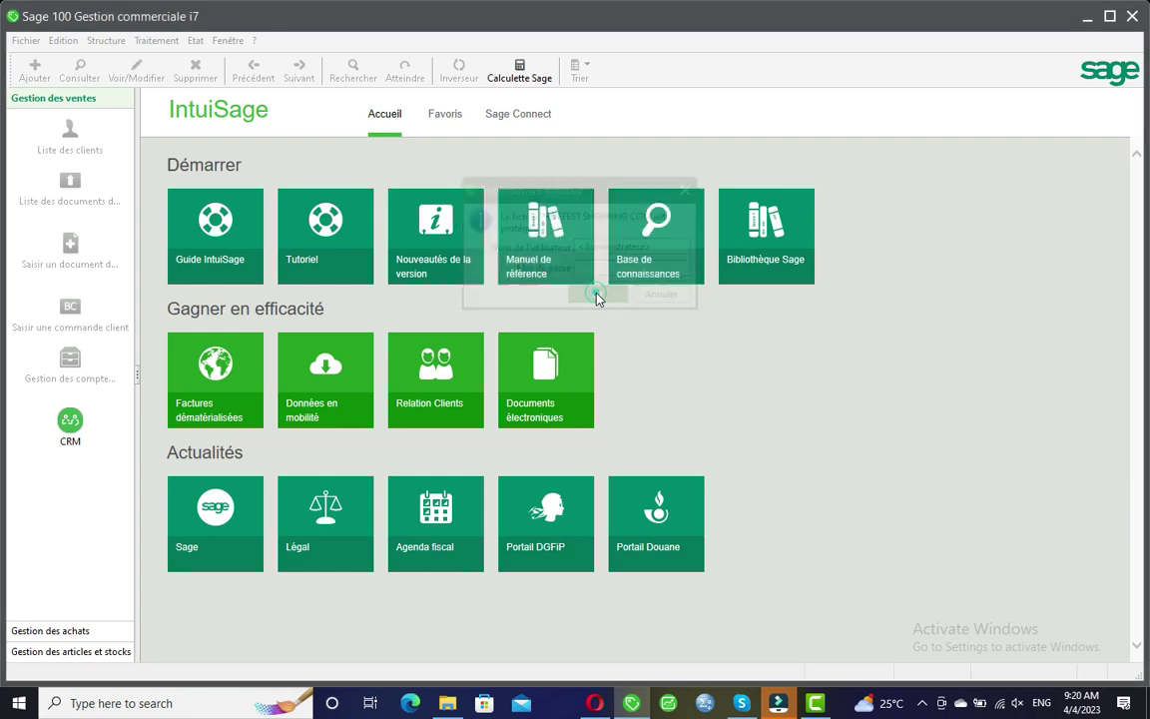